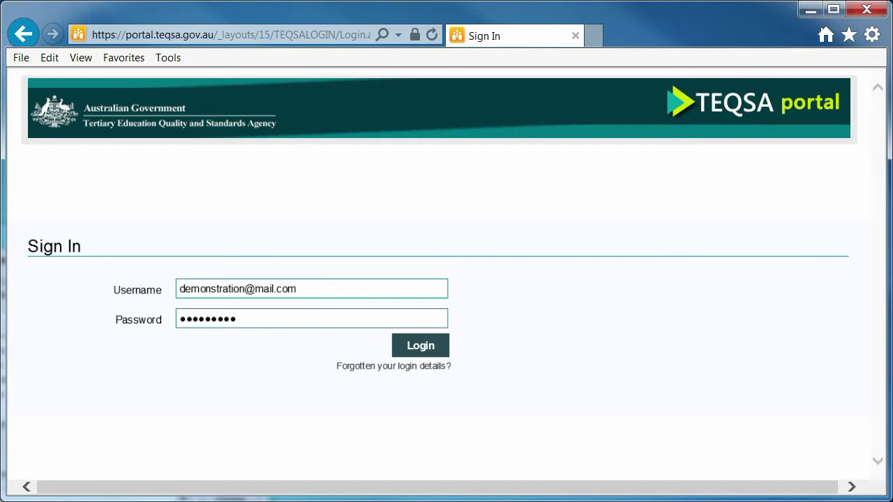
# Step: Log in with the username and password to reach the home page listing REQ00062 and APP002953
pyautogui.click(419, 348)
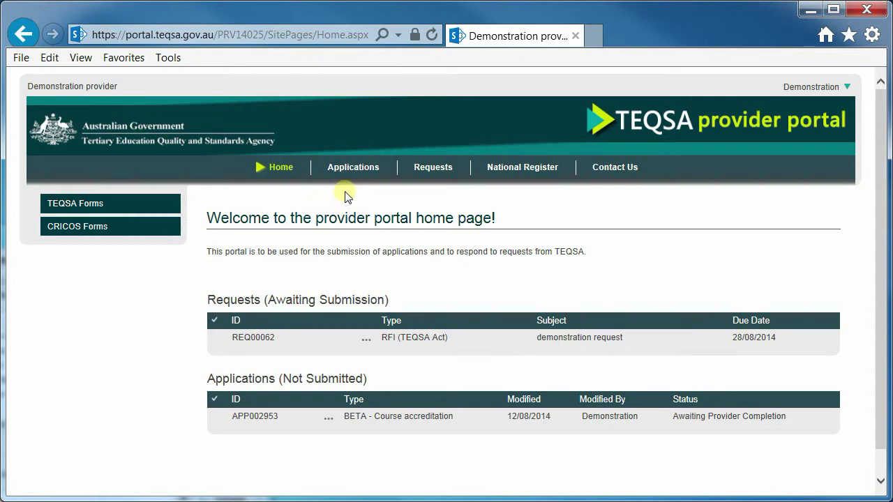
pyautogui.click(347, 170)
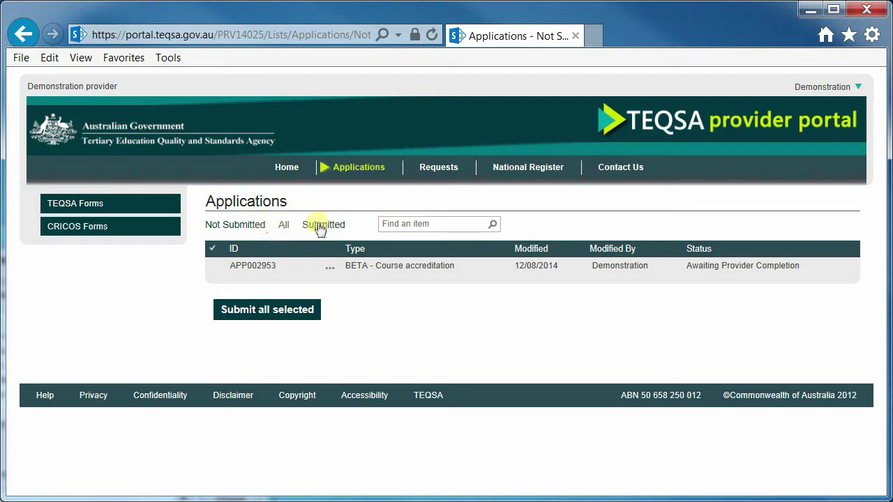
pyautogui.click(676, 250)
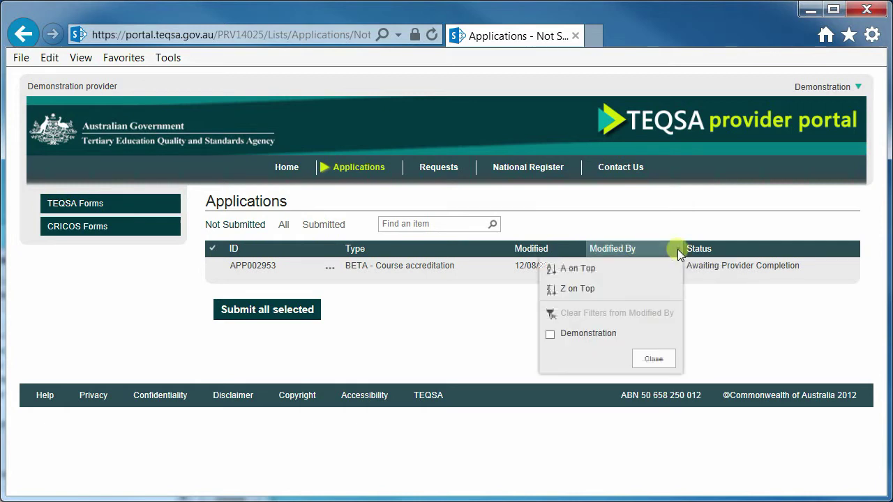
pyautogui.click(576, 253)
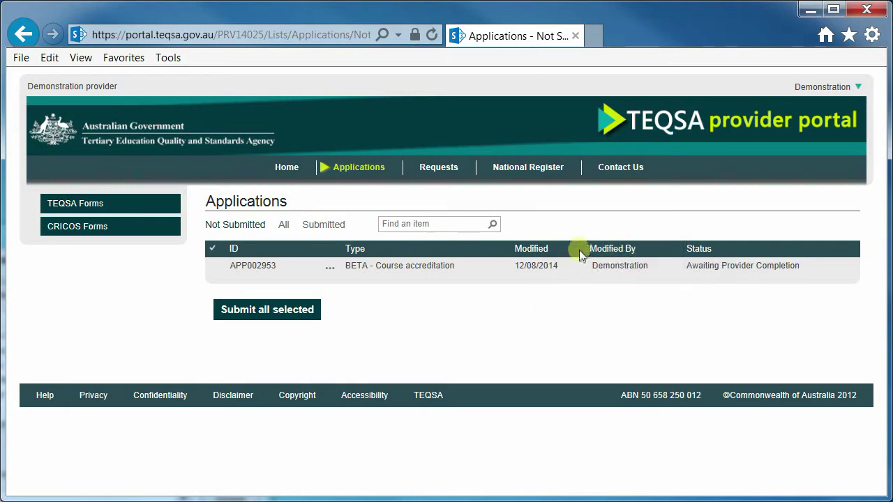
pyautogui.click(579, 249)
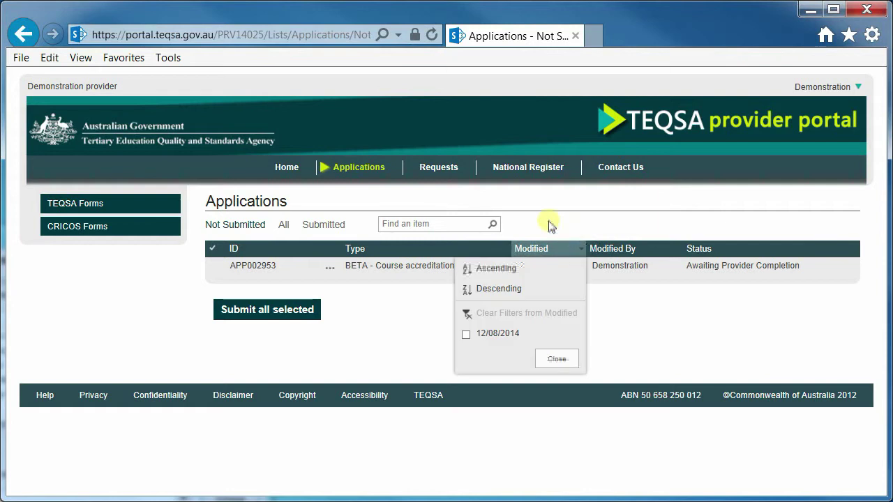
pyautogui.click(438, 169)
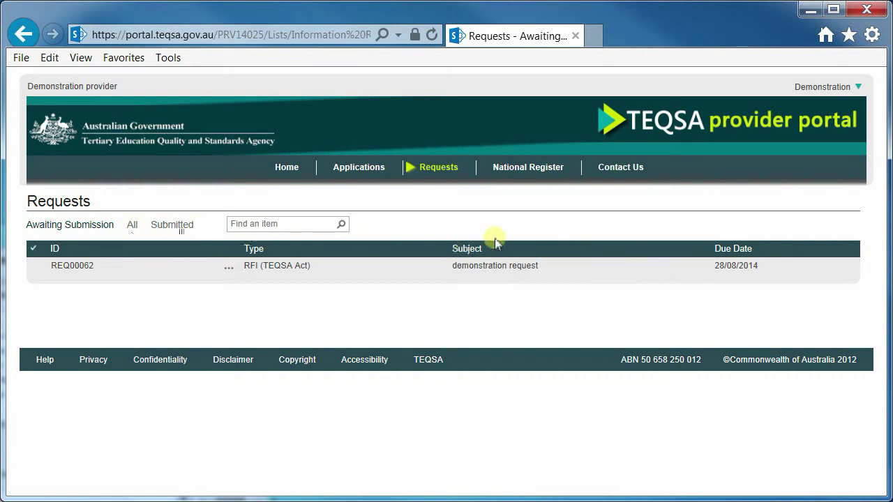
pyautogui.click(856, 248)
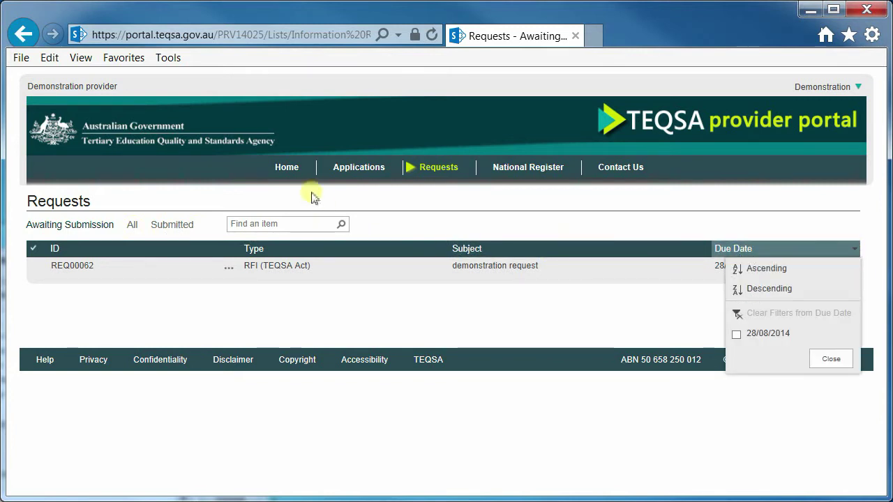
pyautogui.click(291, 173)
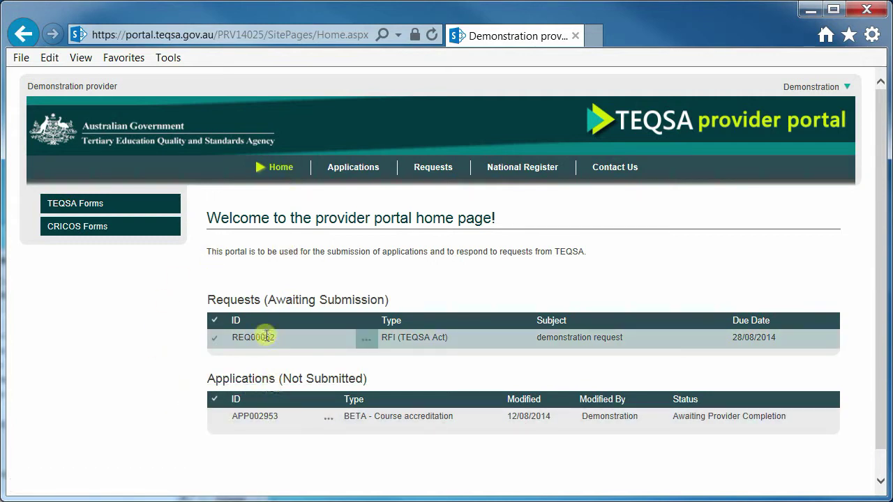
# Step: Check the footer Help link, then show the user name menu with sign-out and password options
pyautogui.moveTo(878, 325); pyautogui.dragTo(880, 357)
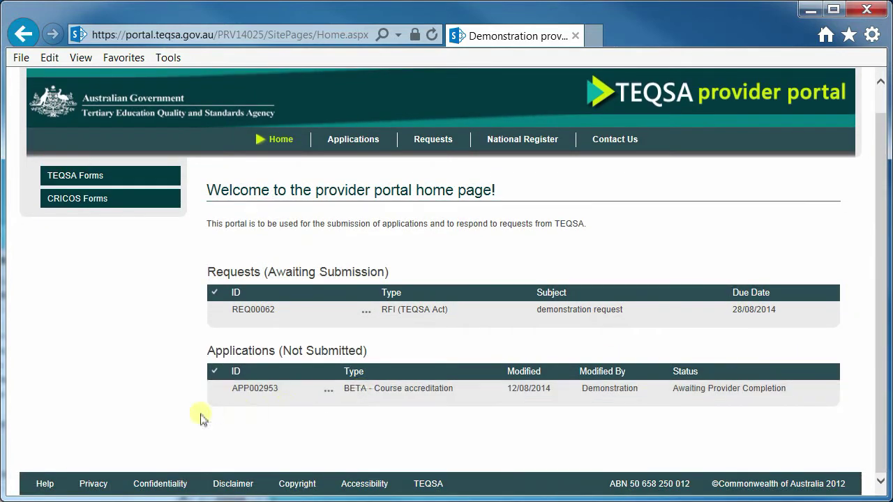
pyautogui.click(43, 486)
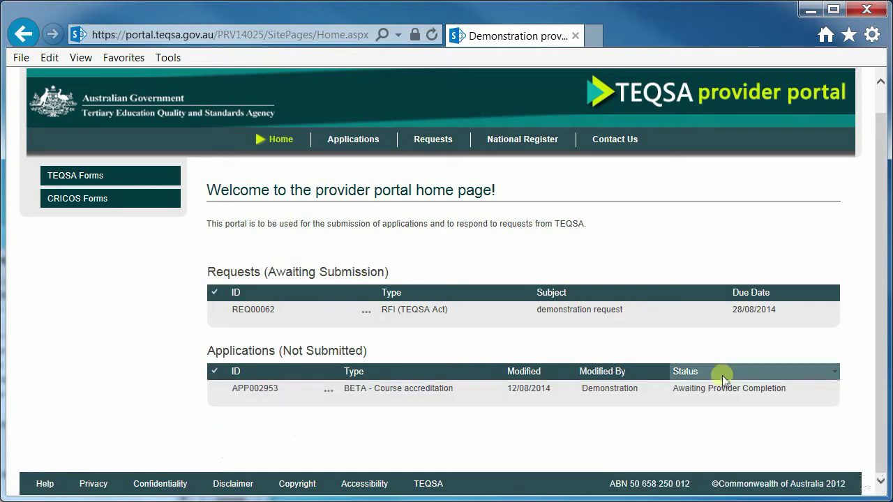
pyautogui.moveTo(877, 368); pyautogui.dragTo(877, 325)
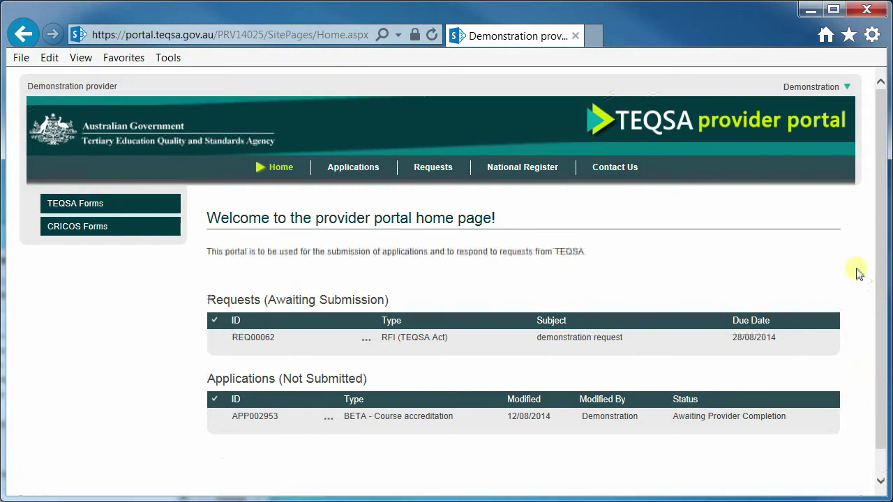
pyautogui.click(846, 88)
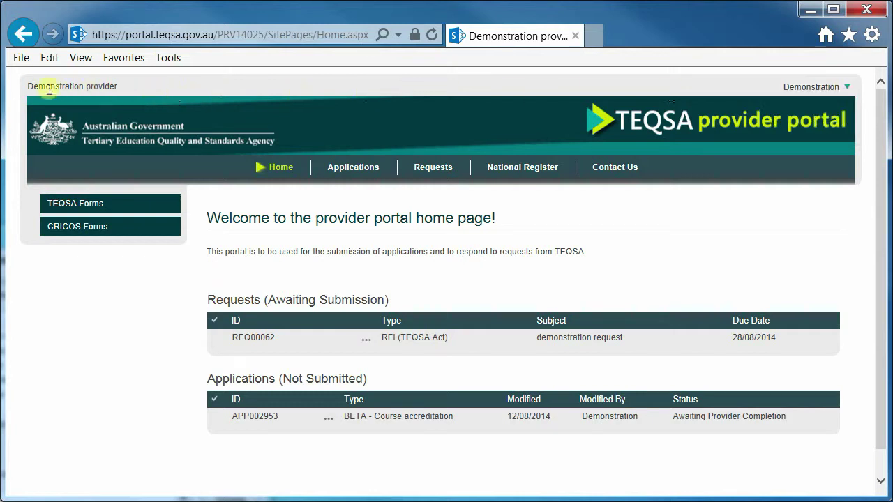
pyautogui.moveTo(28, 86); pyautogui.dragTo(122, 94)
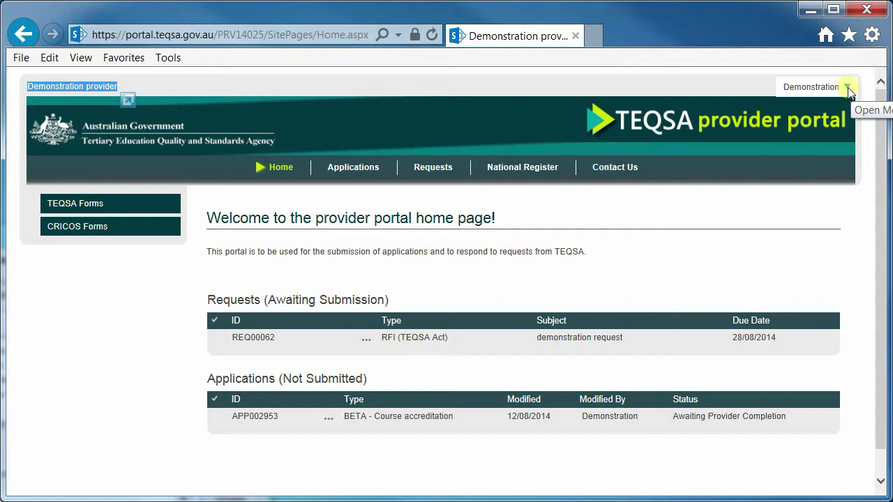
pyautogui.click(848, 89)
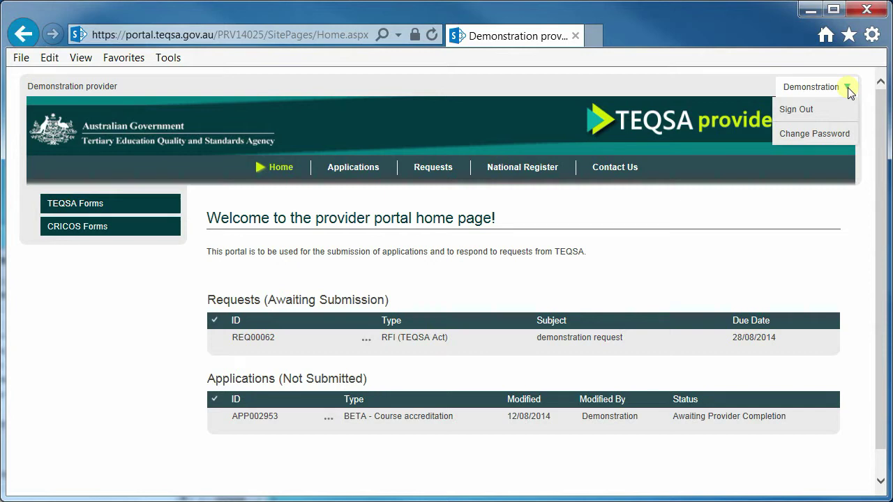
pyautogui.click(323, 170)
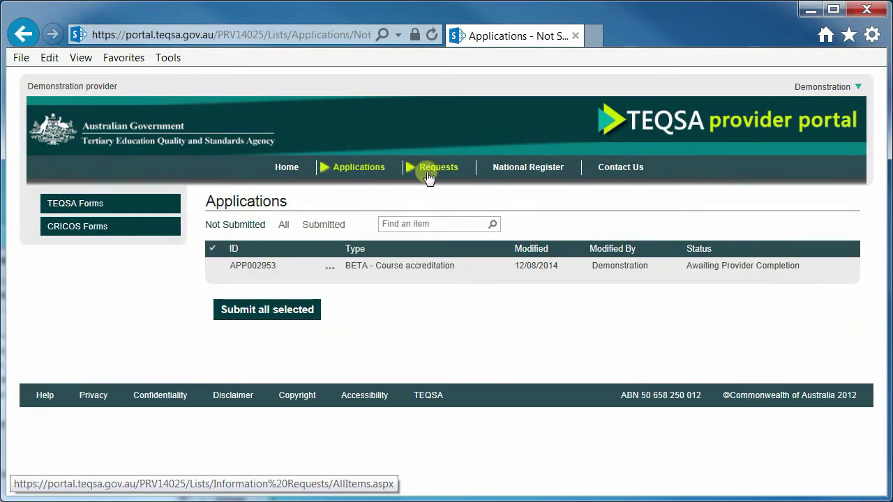
pyautogui.click(579, 251)
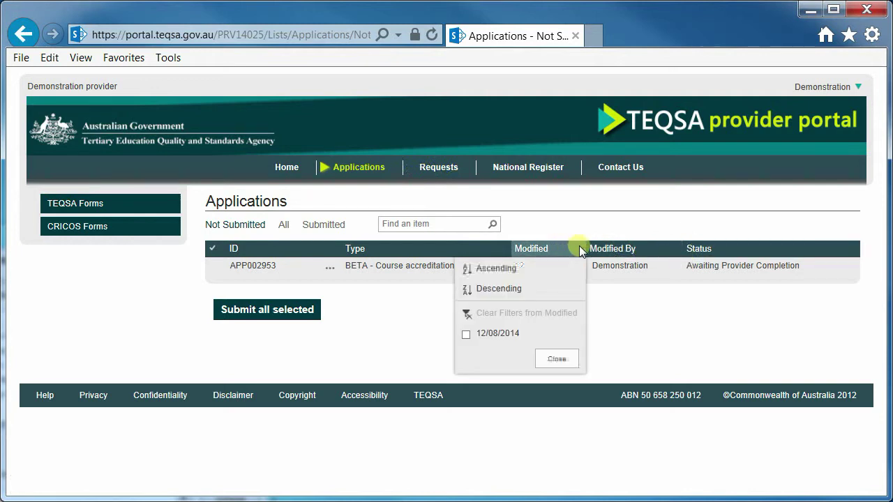
pyautogui.click(288, 171)
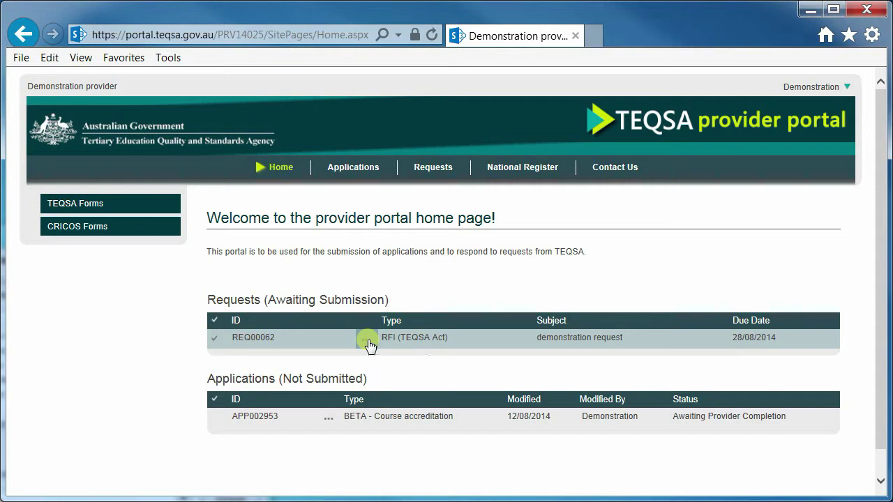
# Step: Tick request REQ00062, then select application APP002953 and view its Edit Application action menu
pyautogui.click(215, 343)
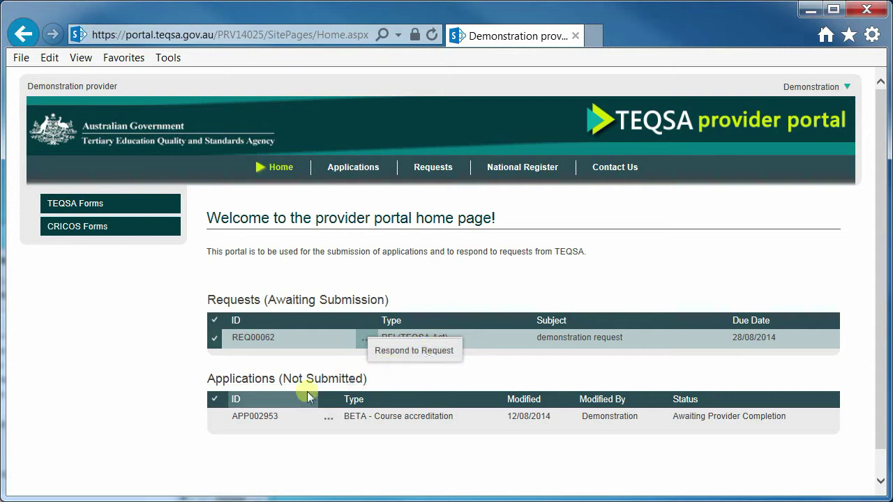
pyautogui.click(211, 419)
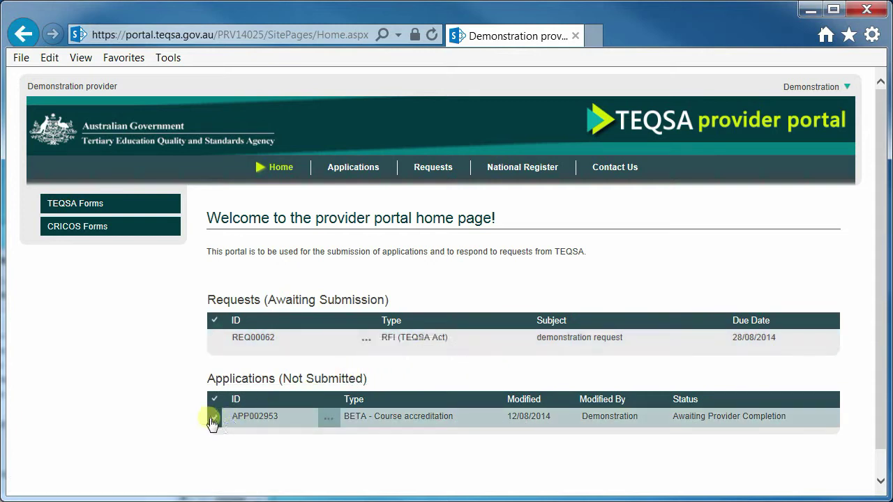
pyautogui.click(329, 420)
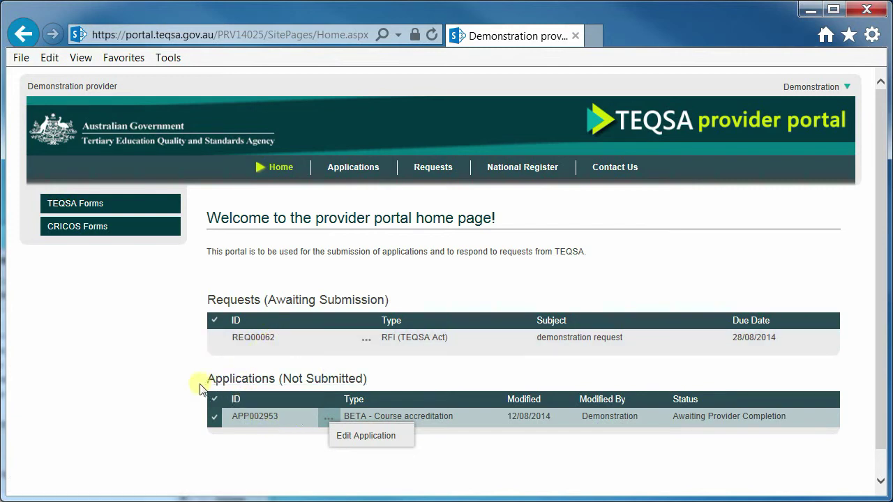
pyautogui.click(100, 207)
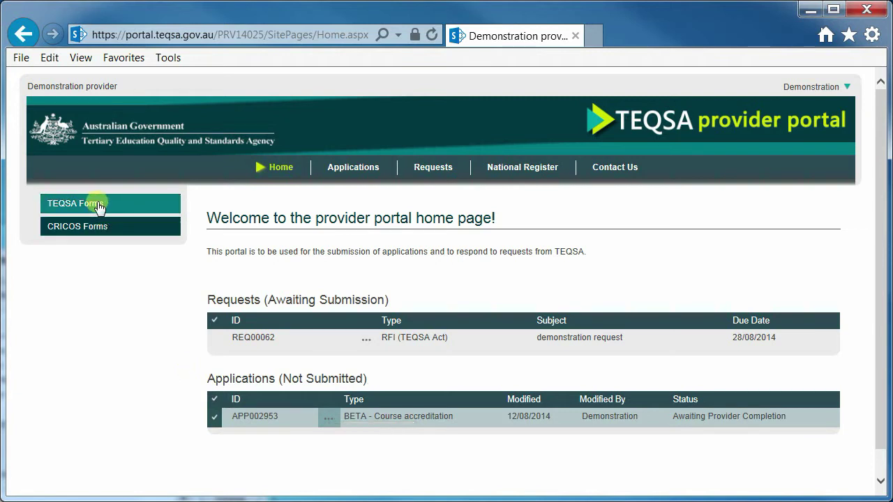
# Step: Expand TEQSA Forms to list Renewal of Registration, Course accreditation and Course Re-accreditation
pyautogui.click(100, 206)
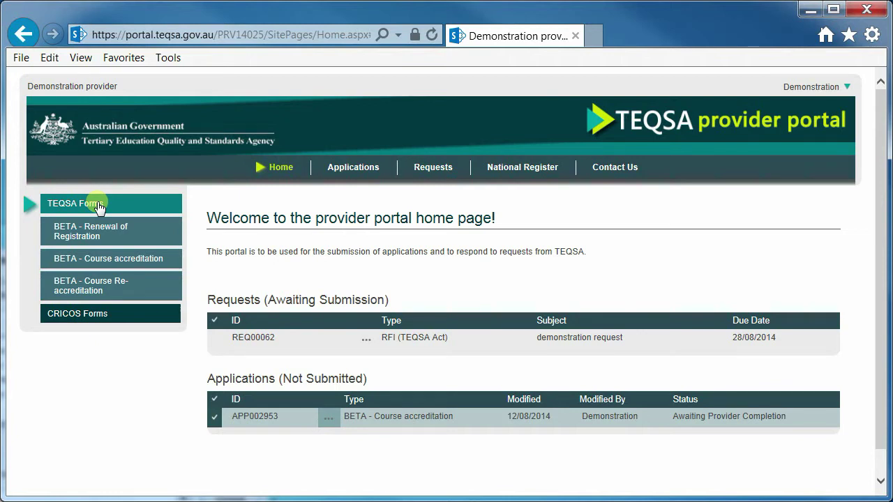
pyautogui.click(100, 314)
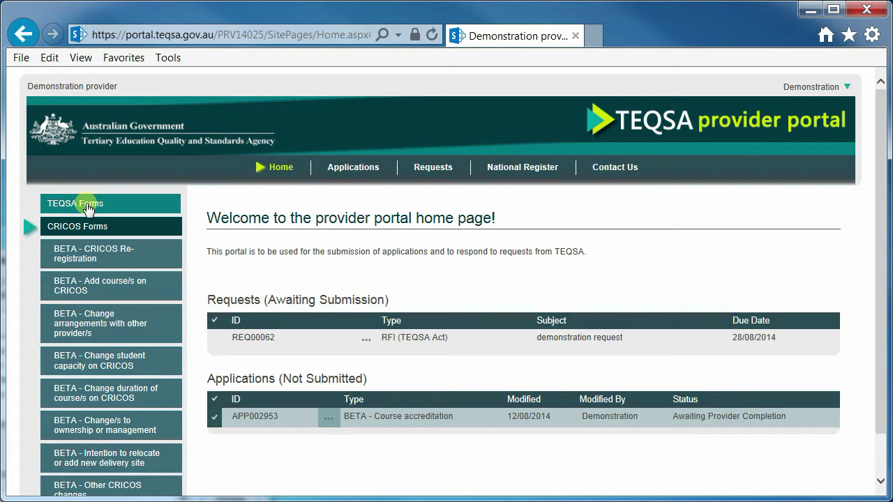
pyautogui.click(88, 205)
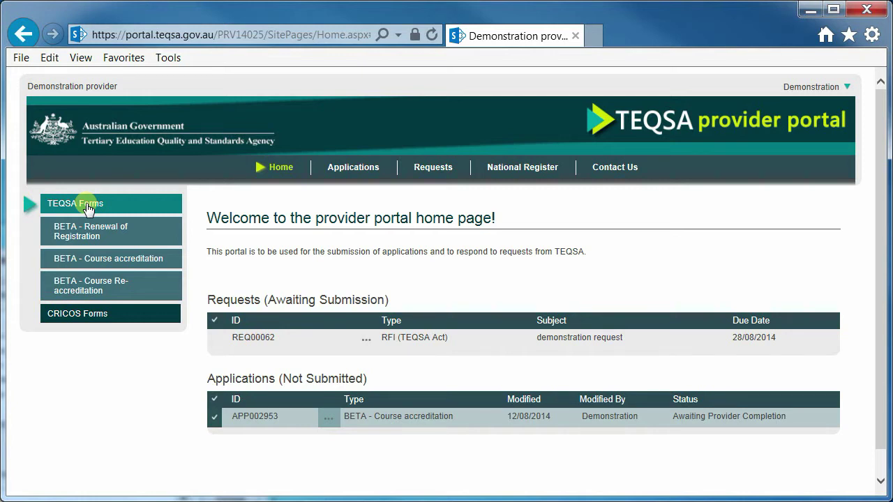
# Step: Start a BETA - Course accreditation form and continue past its introduction
pyautogui.click(107, 259)
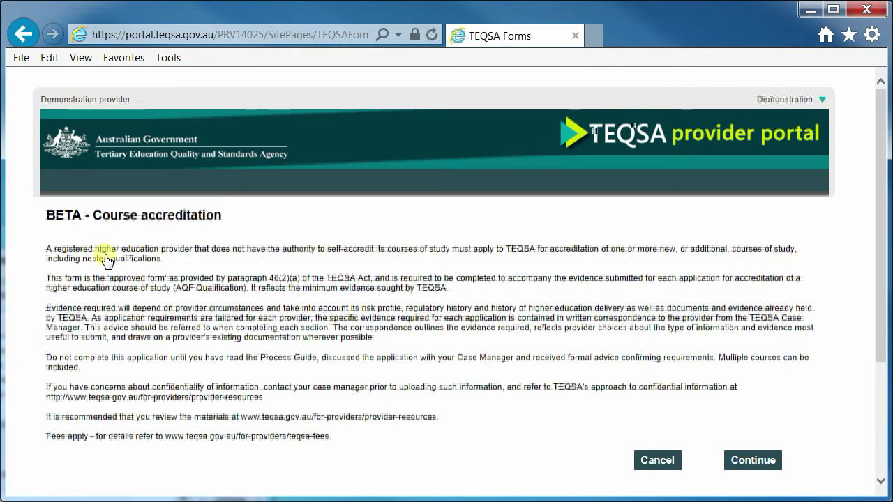
pyautogui.moveTo(73, 215); pyautogui.dragTo(286, 452)
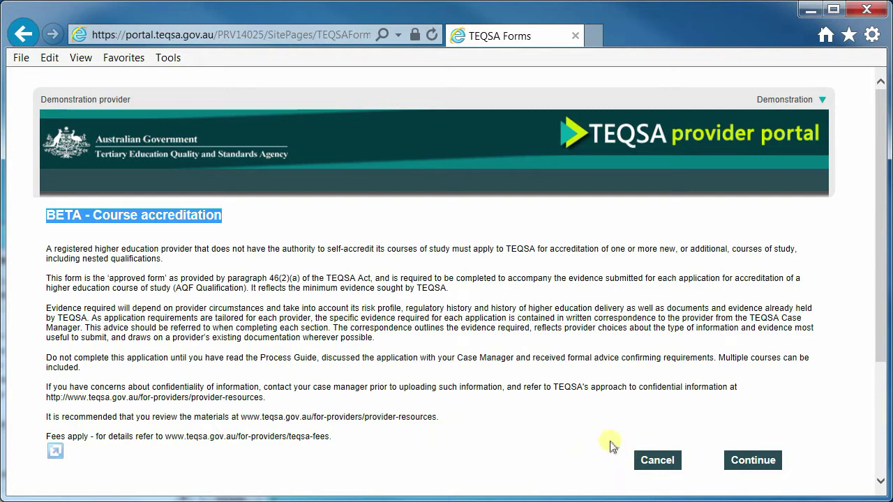
pyautogui.click(753, 460)
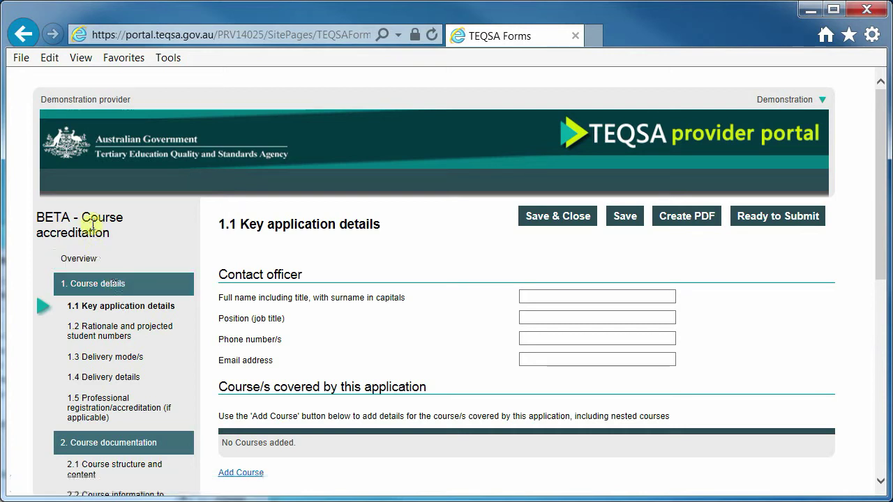
# Step: Expand section 1 Course details in the form navigation to list pages 1.1 to 1.5
pyautogui.click(89, 283)
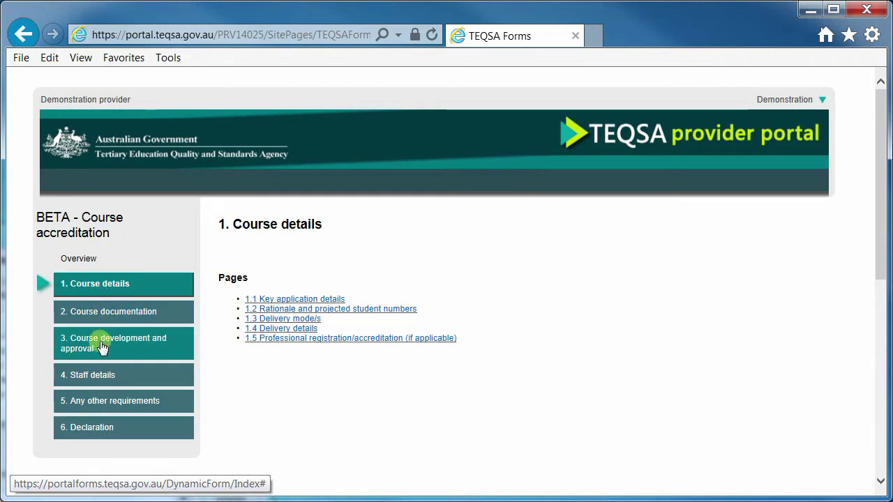
pyautogui.click(109, 378)
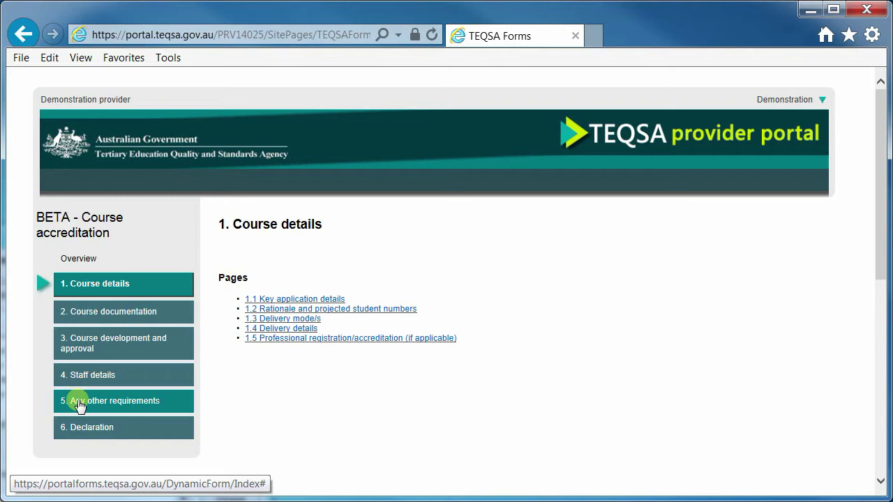
pyautogui.click(86, 288)
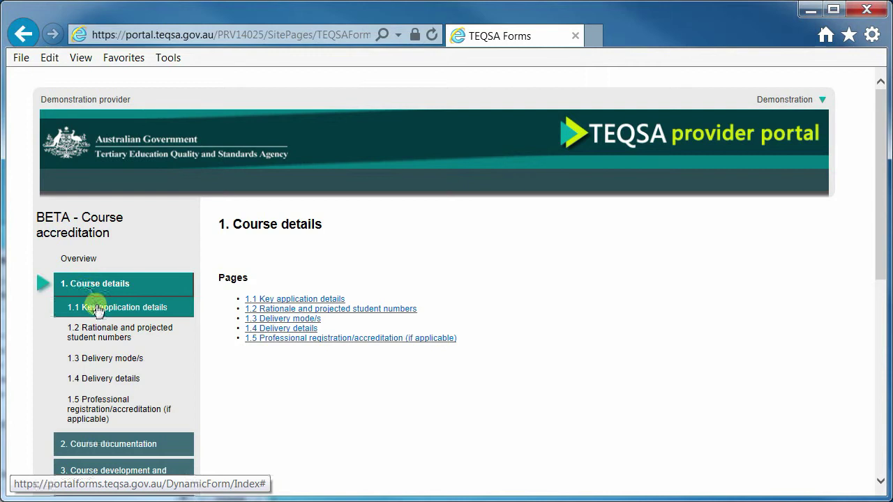
# Step: On 1.1 Key application details, enter the contact officer's full name, stay on the page, and save
pyautogui.click(96, 308)
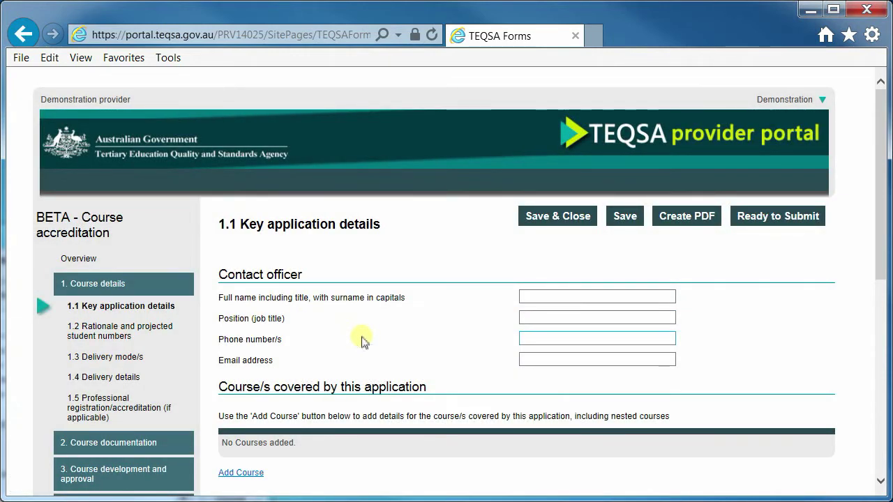
pyautogui.click(535, 297)
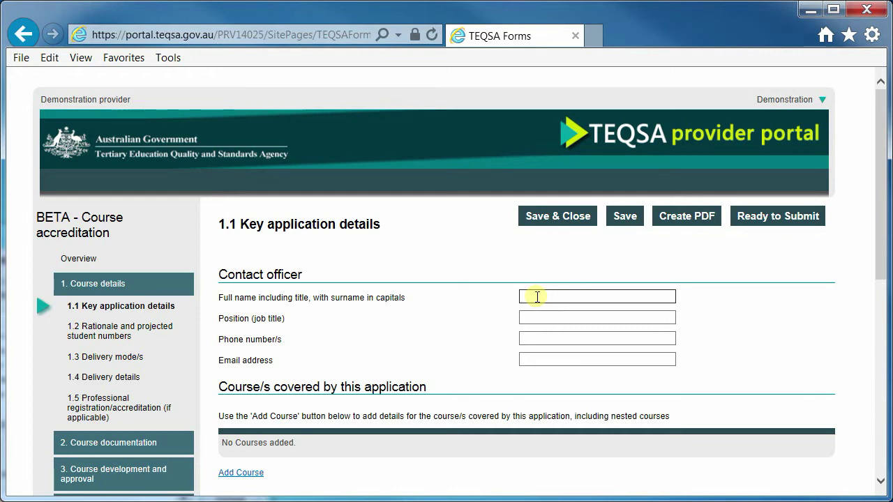
pyautogui.write('test')
pyautogui.click(256, 472)
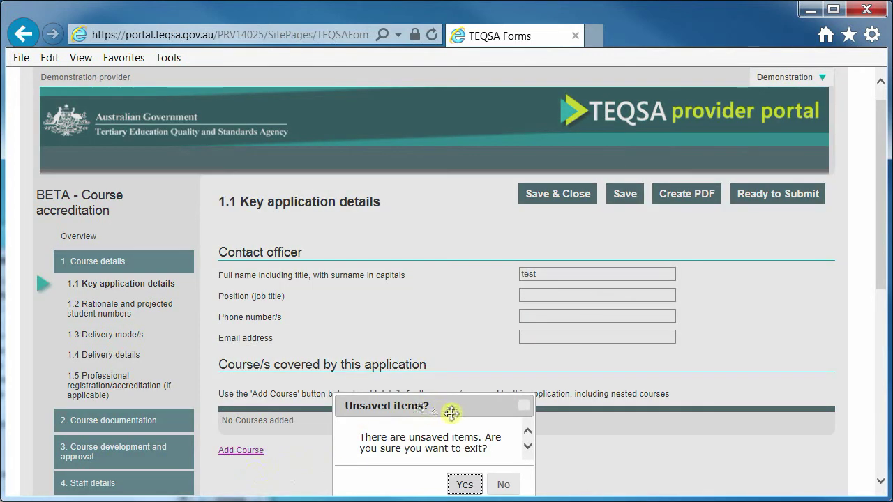
pyautogui.moveTo(454, 408); pyautogui.dragTo(451, 371)
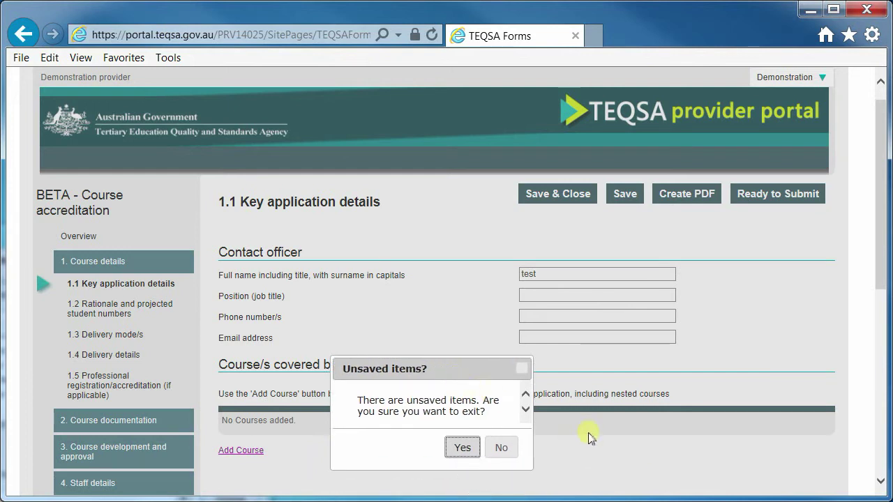
pyautogui.click(507, 448)
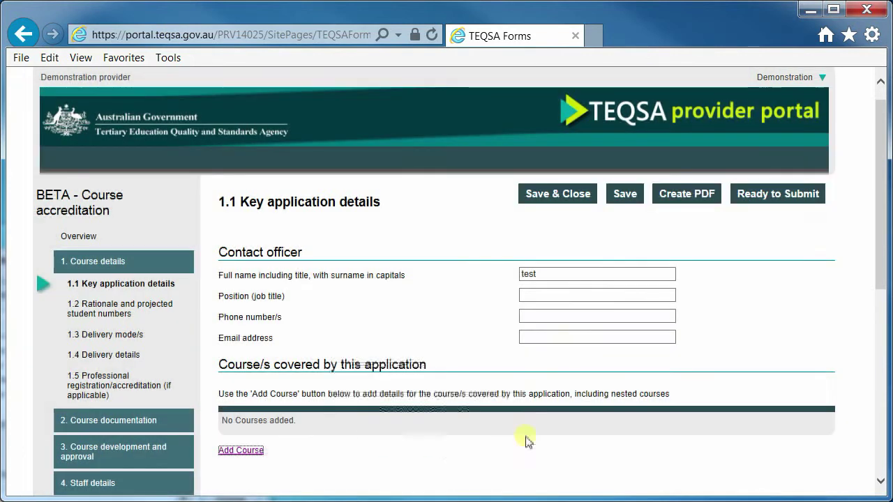
pyautogui.click(625, 195)
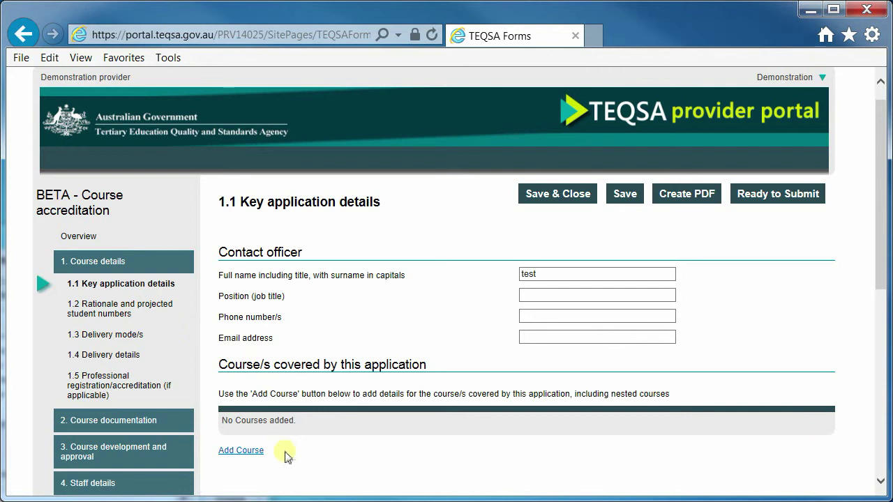
# Step: Add a new course named 'test' at AQF Level 7
pyautogui.click(257, 453)
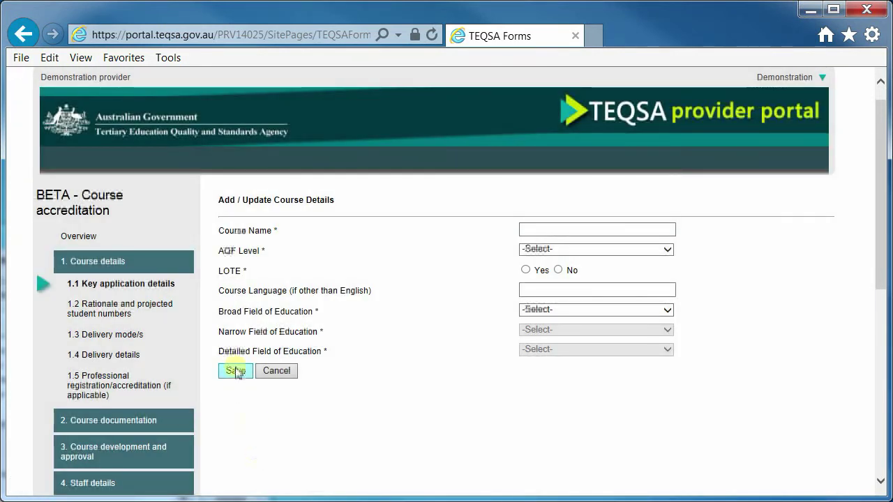
pyautogui.click(235, 371)
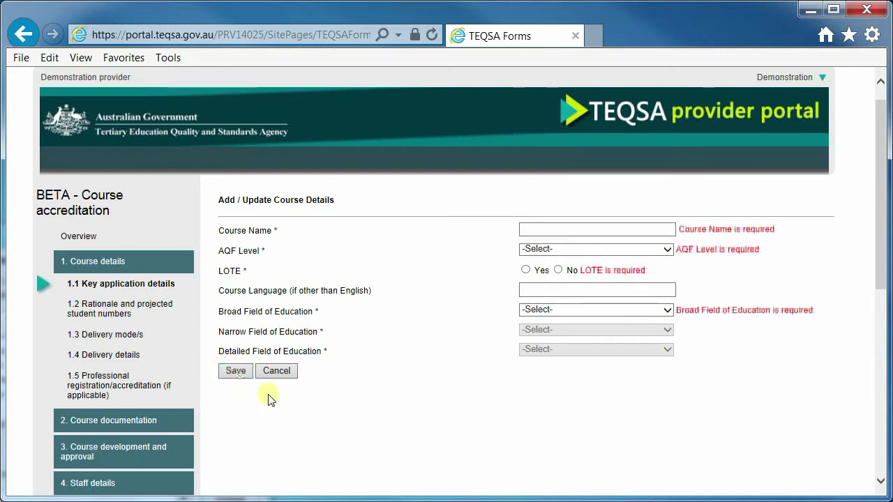
pyautogui.click(617, 225)
pyautogui.write('t')
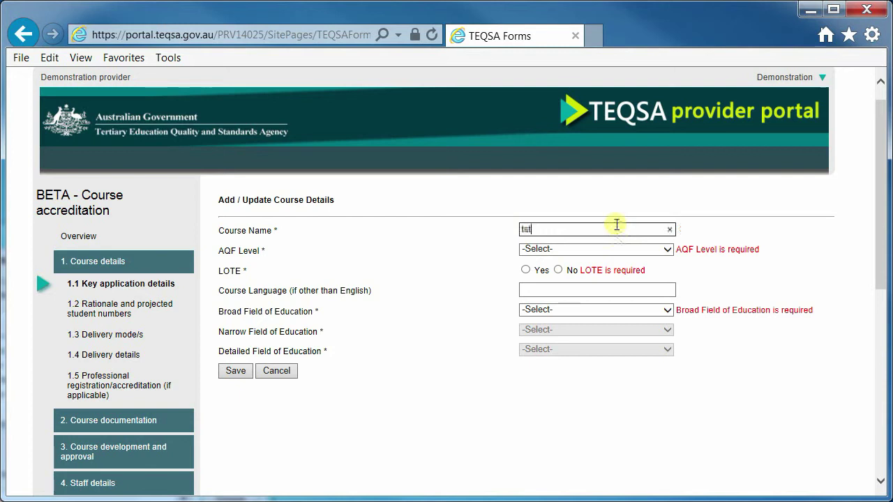
pyautogui.write('est')
pyautogui.click(638, 250)
pyautogui.click(626, 280)
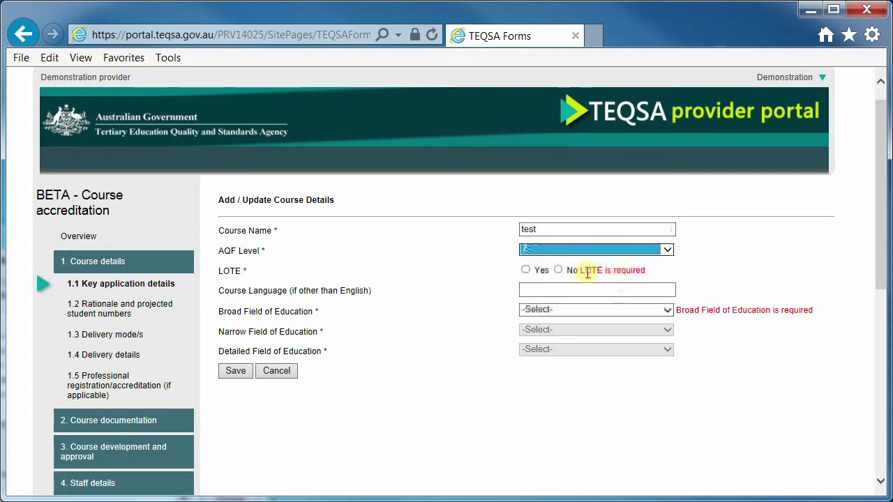
# Step: Mark the course not LOTE, set fields 02 / 0203 / 020307 Decision Support Systems, and save
pyautogui.click(558, 270)
pyautogui.click(574, 311)
pyautogui.click(579, 330)
pyautogui.click(583, 332)
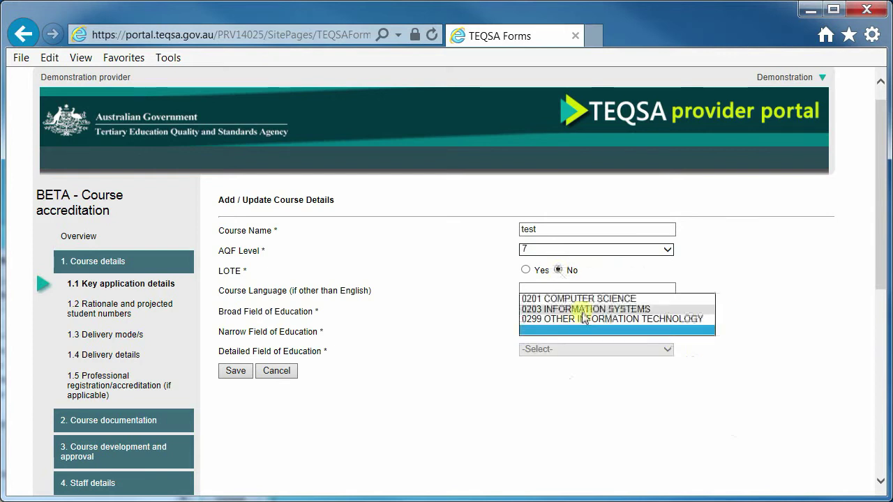
pyautogui.click(583, 309)
pyautogui.click(578, 349)
pyautogui.click(578, 331)
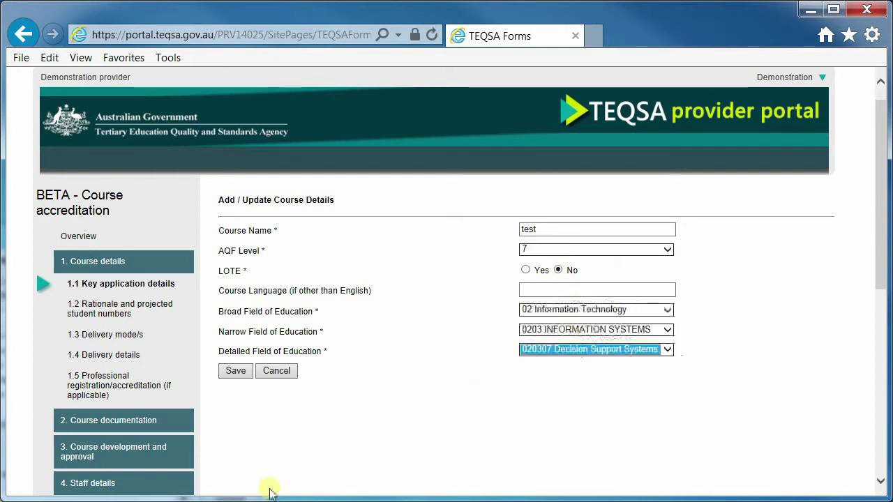
pyautogui.click(237, 371)
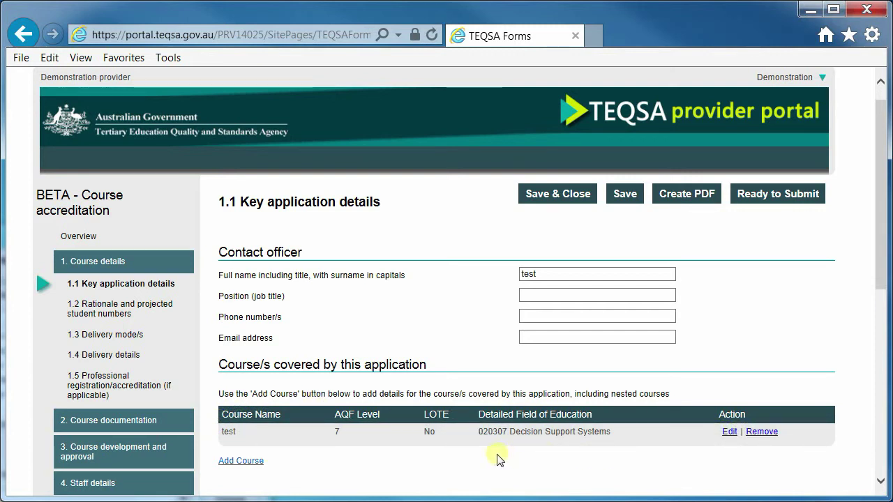
# Step: Confirm the 'test' course row appears in the Course/s covered by this application table
pyautogui.scroll(-1, 495, 456)
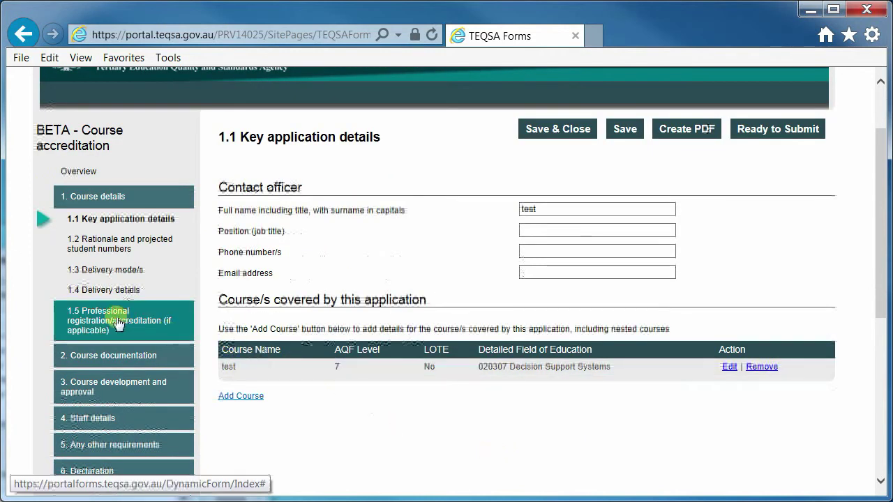
# Step: Open 1.2 Rationale and projected student numbers and scroll down to its empty Attach evidence area
pyautogui.click(112, 242)
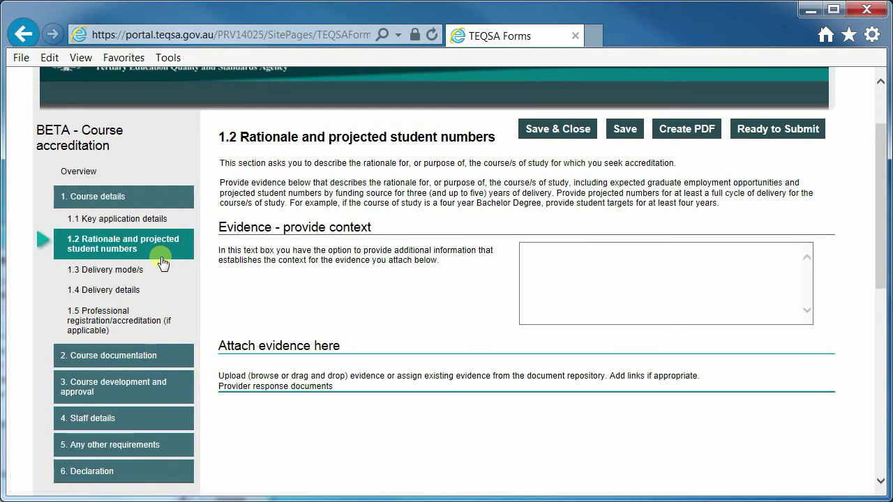
pyautogui.click(561, 269)
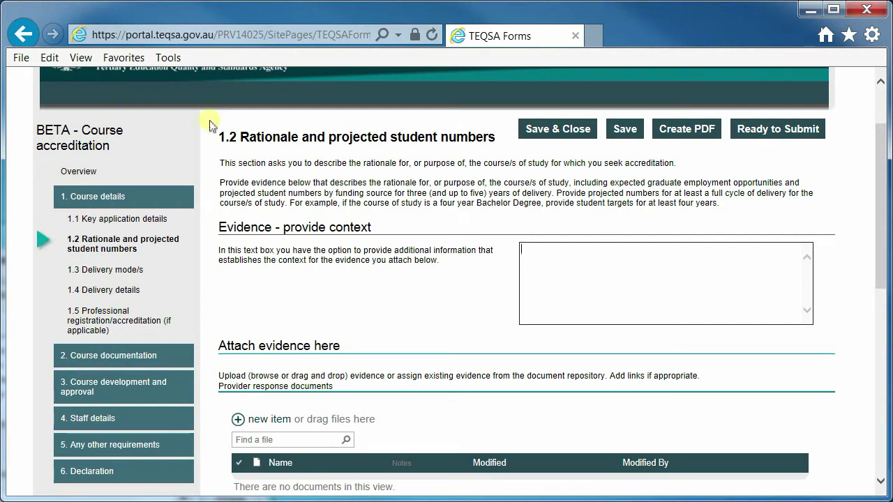
pyautogui.moveTo(240, 137); pyautogui.dragTo(429, 139)
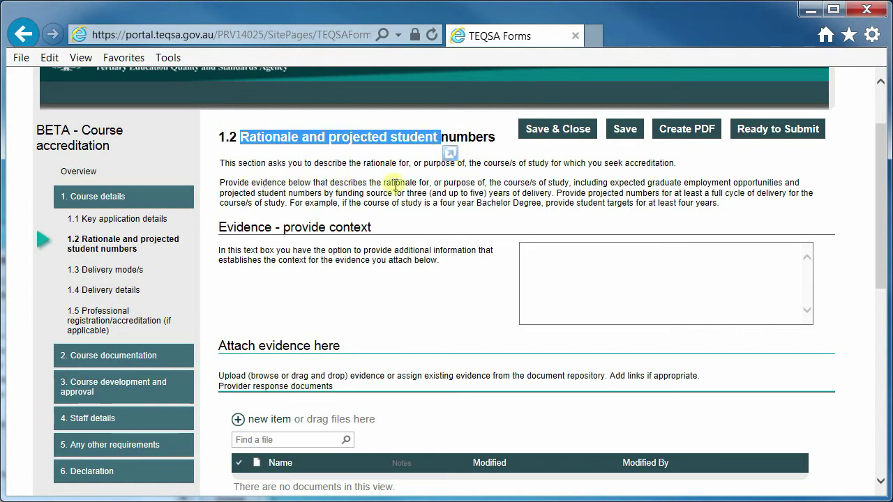
pyautogui.click(620, 261)
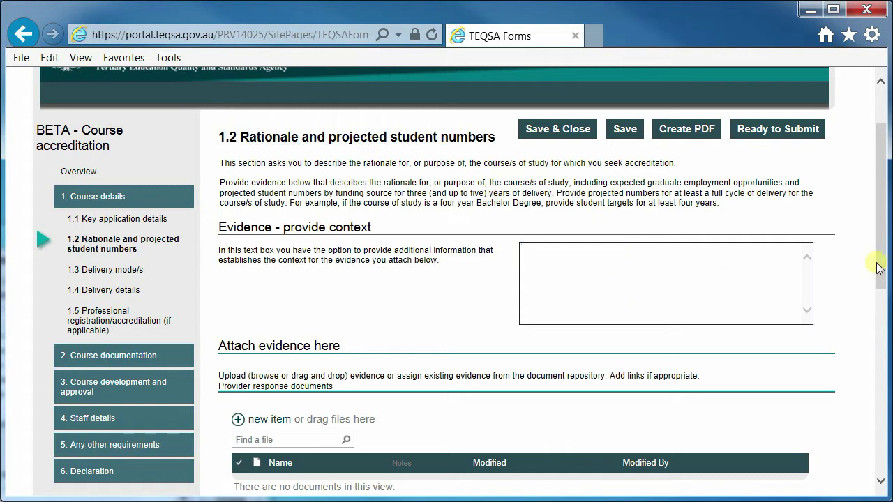
pyautogui.scroll(-2, 878, 281)
pyautogui.moveTo(877, 280); pyautogui.dragTo(879, 216)
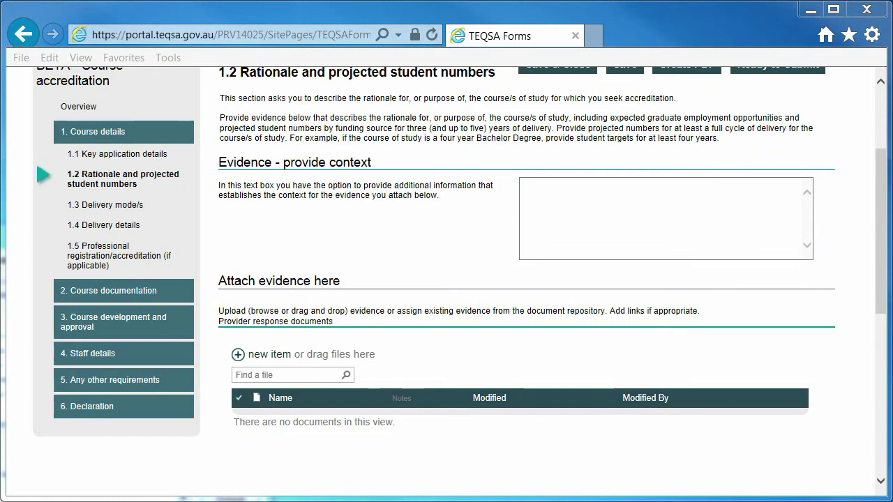
# Step: Drop the Course X accreditation_Rationale and _Projected student numbers Word files into section 1.2 evidence, then dismiss the notice
pyautogui.moveTo(892, 269); pyautogui.dragTo(412, 403)
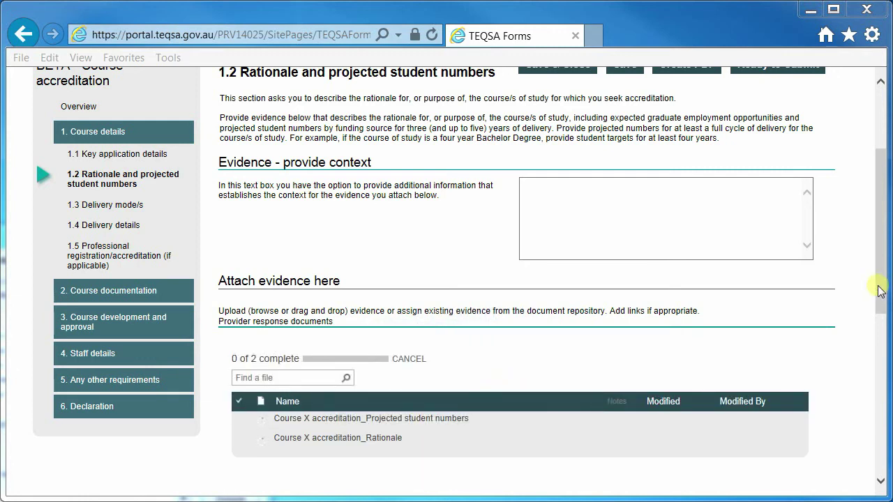
pyautogui.scroll(-3, 872, 303)
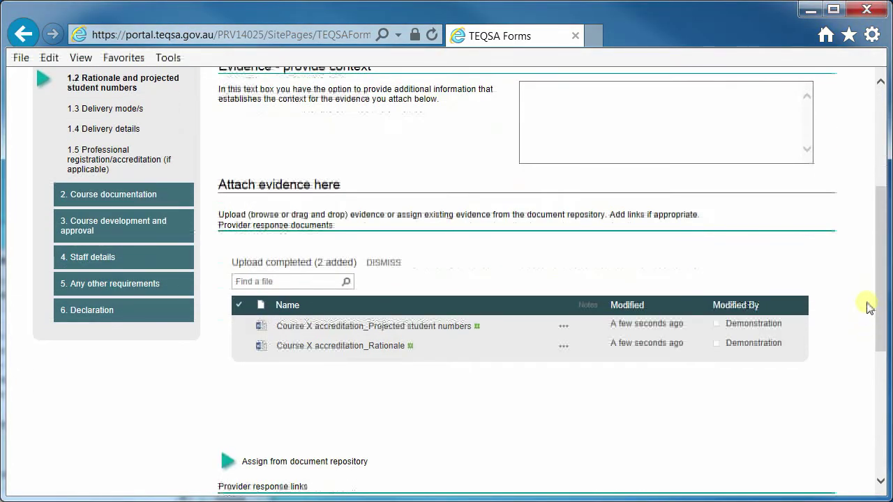
pyautogui.scroll(4, 878, 305)
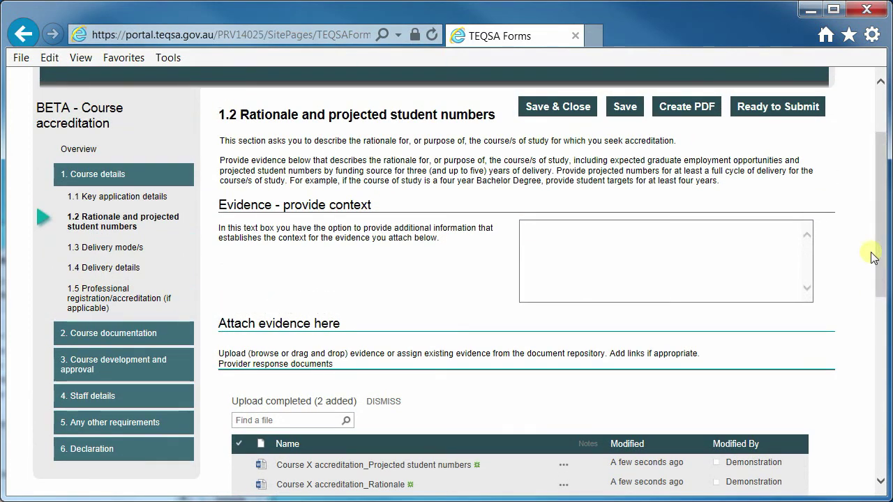
pyautogui.moveTo(878, 257); pyautogui.dragTo(874, 310)
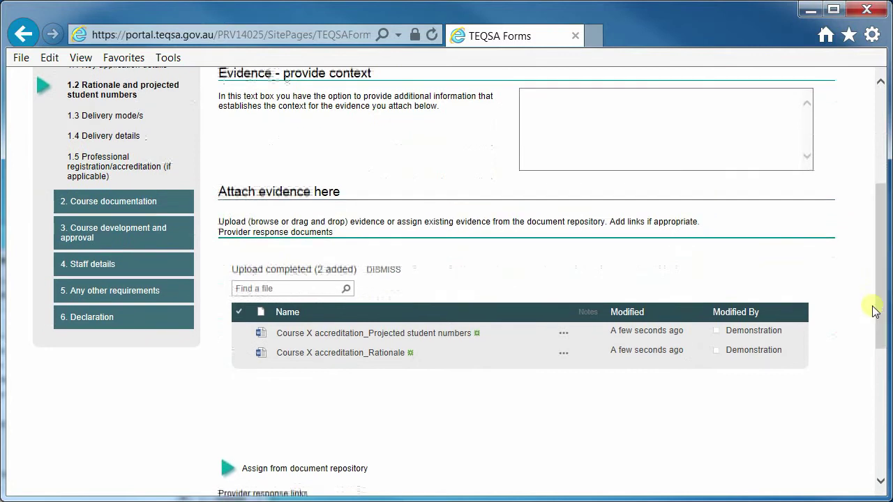
pyautogui.click(387, 270)
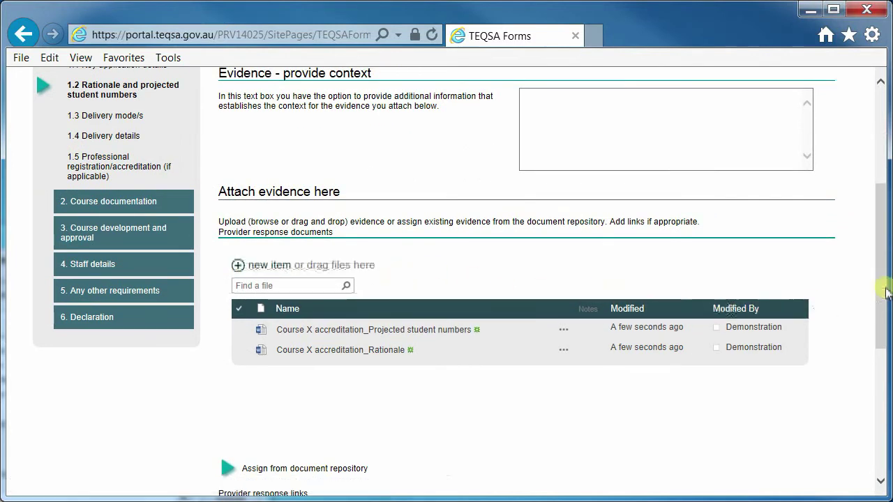
pyautogui.moveTo(882, 283); pyautogui.dragTo(883, 243)
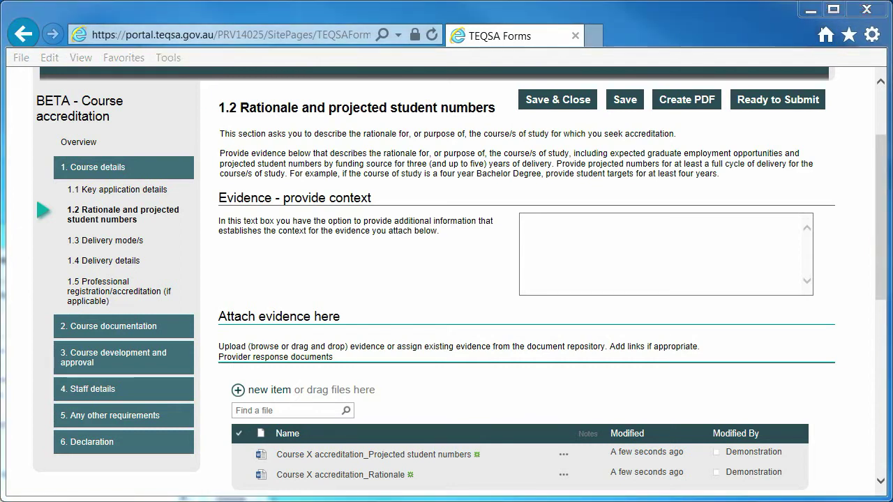
pyautogui.moveTo(889, 299); pyautogui.dragTo(507, 438)
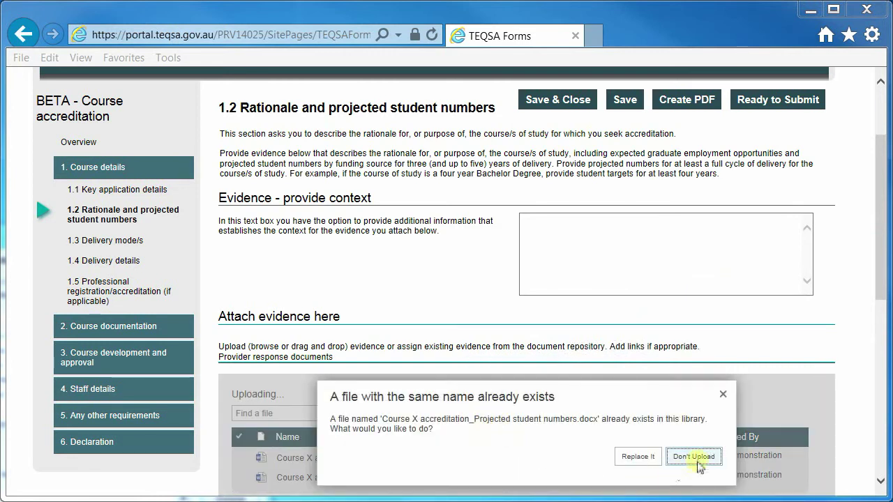
pyautogui.click(723, 394)
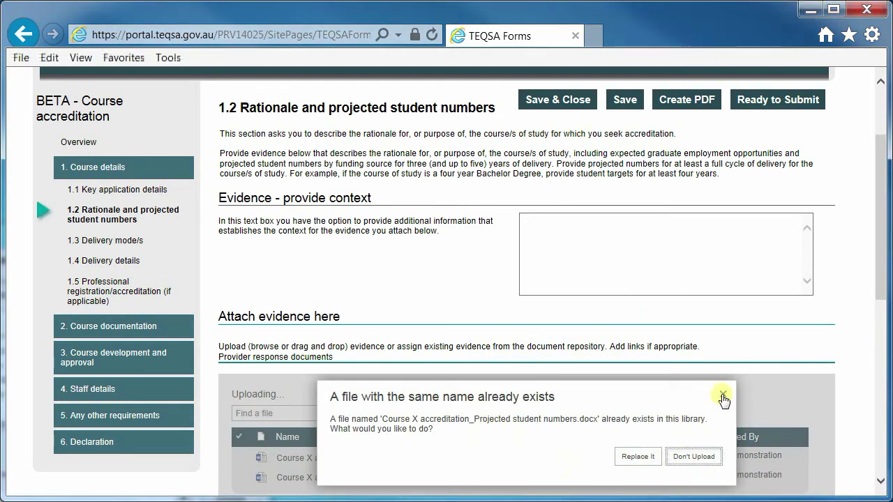
pyautogui.click(699, 96)
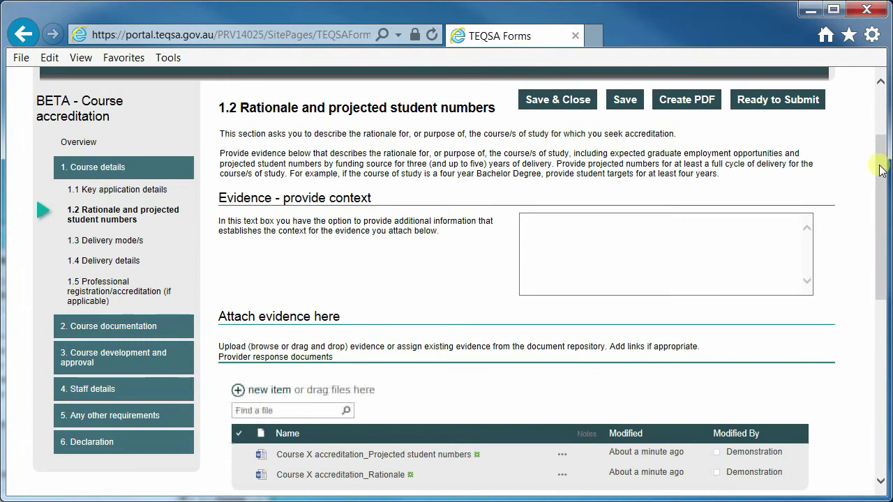
pyautogui.moveTo(882, 170); pyautogui.dragTo(867, 265)
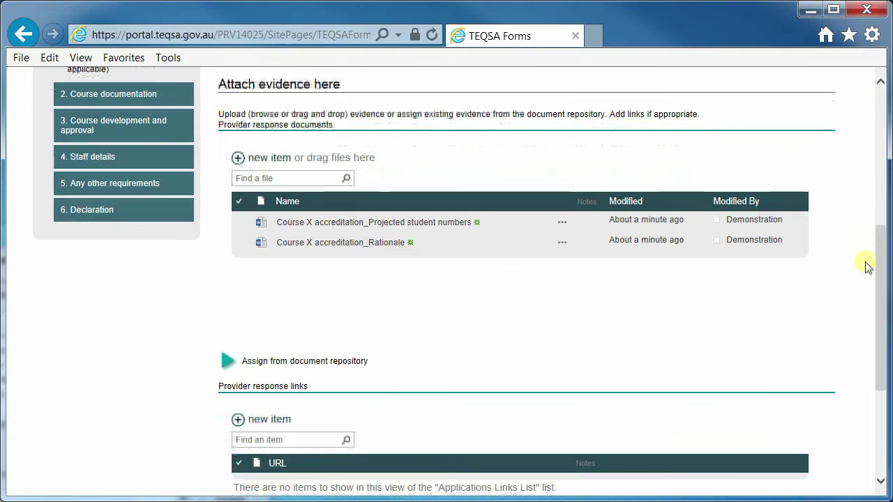
# Step: Expand the 'Assign from document repository' panel and dismiss the drag-and-drop permissions error
pyautogui.click(228, 362)
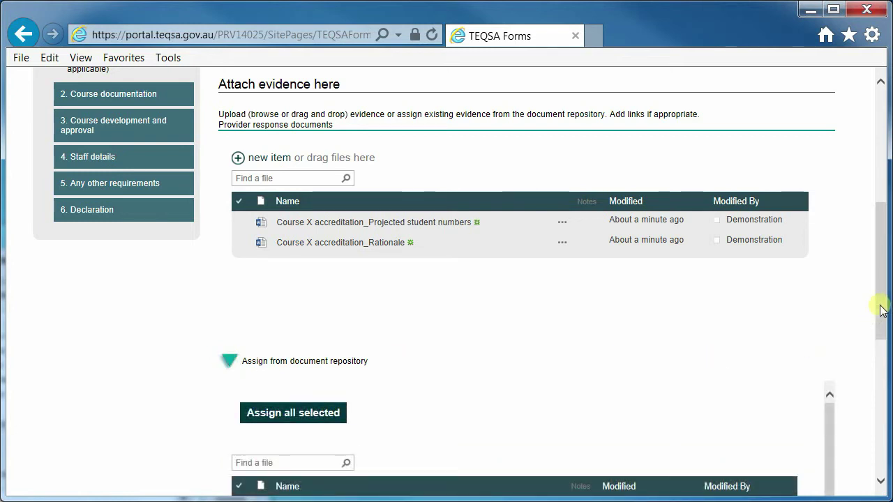
pyautogui.moveTo(883, 310); pyautogui.dragTo(872, 370)
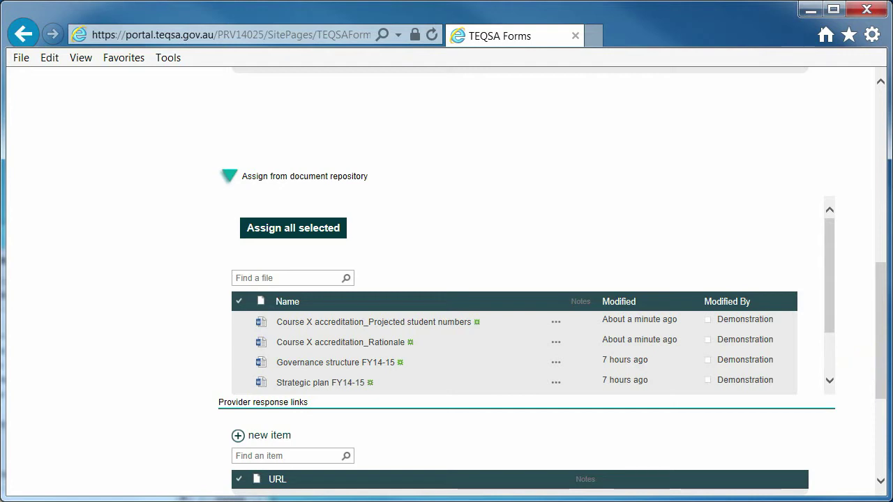
pyautogui.moveTo(892, 293); pyautogui.dragTo(589, 363)
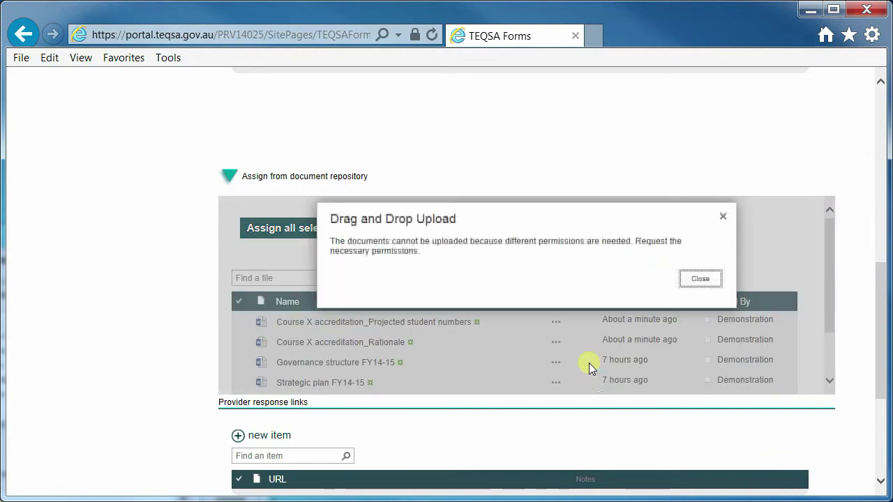
pyautogui.click(722, 217)
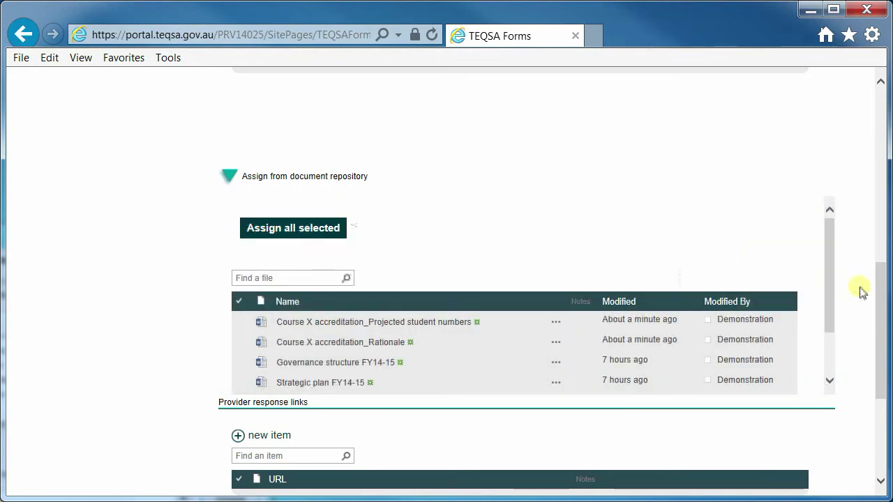
pyautogui.moveTo(879, 297); pyautogui.dragTo(867, 252)
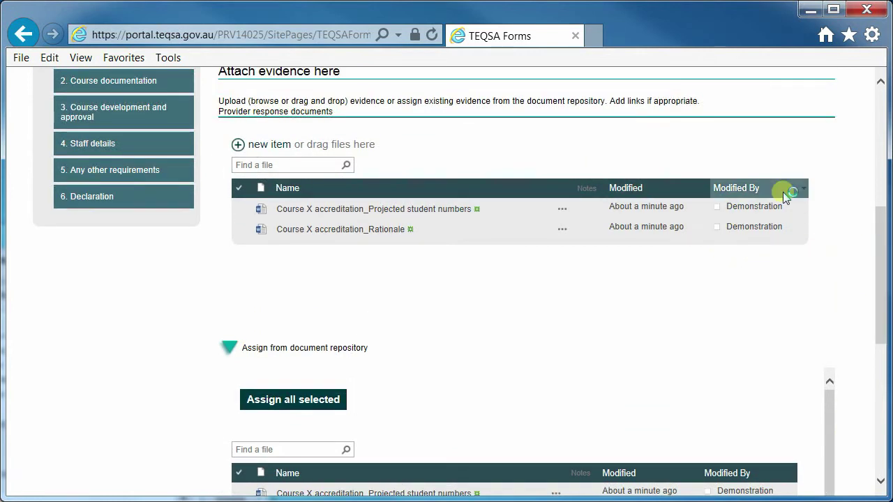
pyautogui.click(881, 81)
pyautogui.click(881, 81)
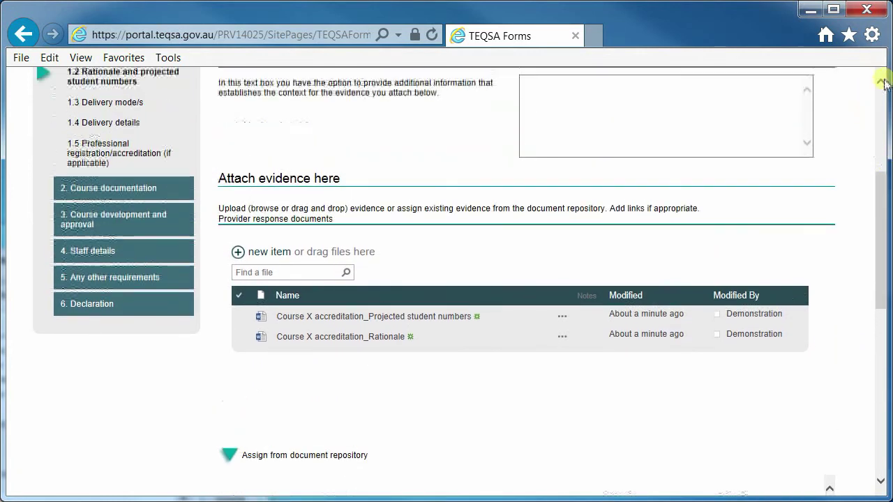
pyautogui.moveTo(881, 269)
pyautogui.mouseDown()
pyautogui.moveTo(871, 344)
pyautogui.moveTo(877, 274)
pyautogui.mouseUp()
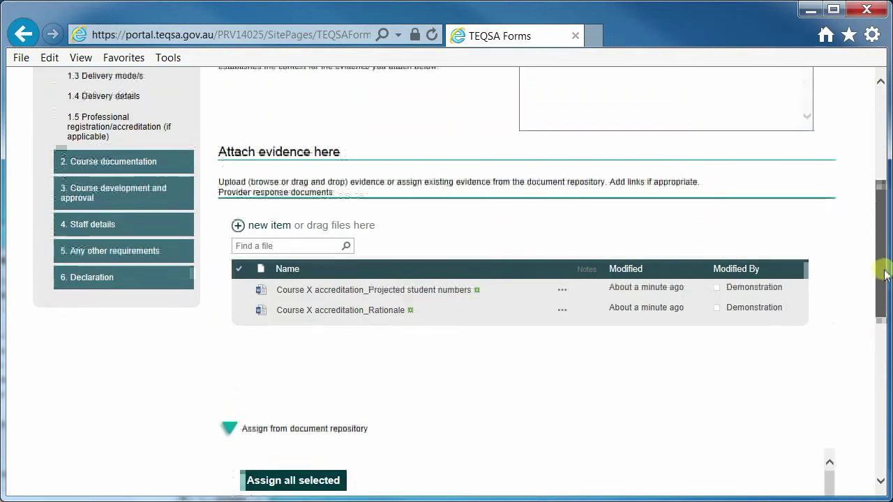
# Step: Delete Course X accreditation_Projected student numbers from the 1.2 evidence list, confirming with OK
pyautogui.click(561, 292)
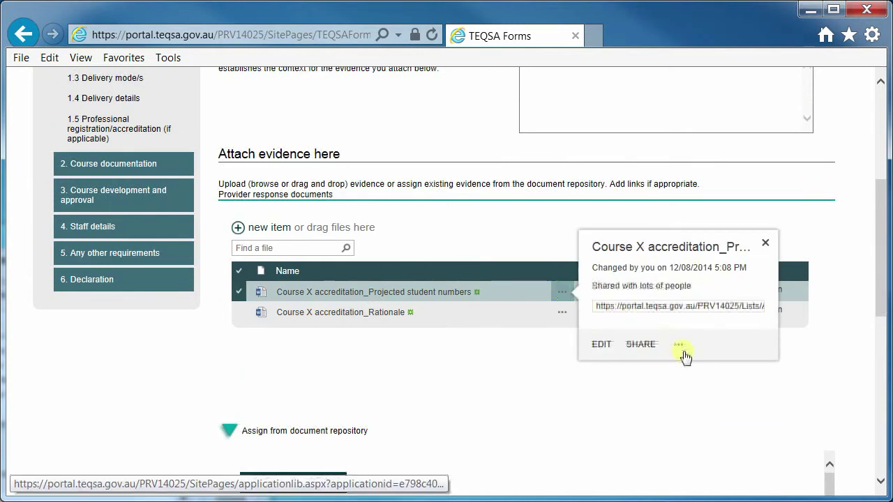
pyautogui.click(680, 347)
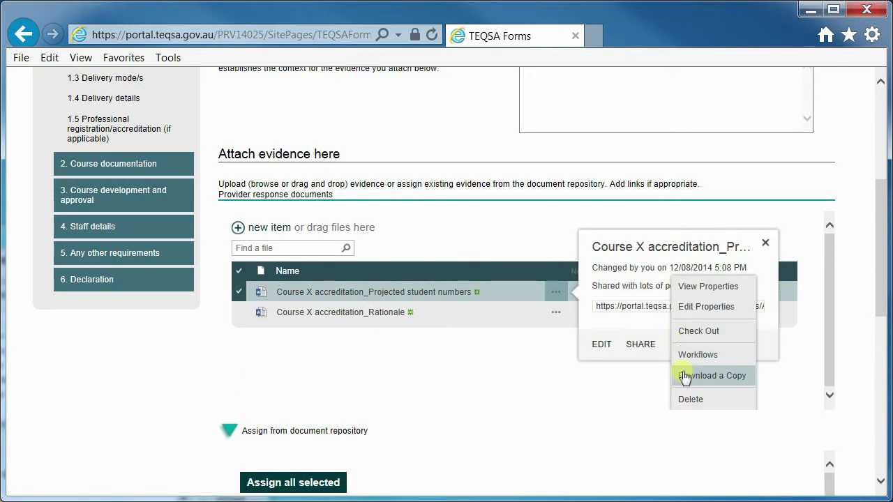
pyautogui.click(689, 403)
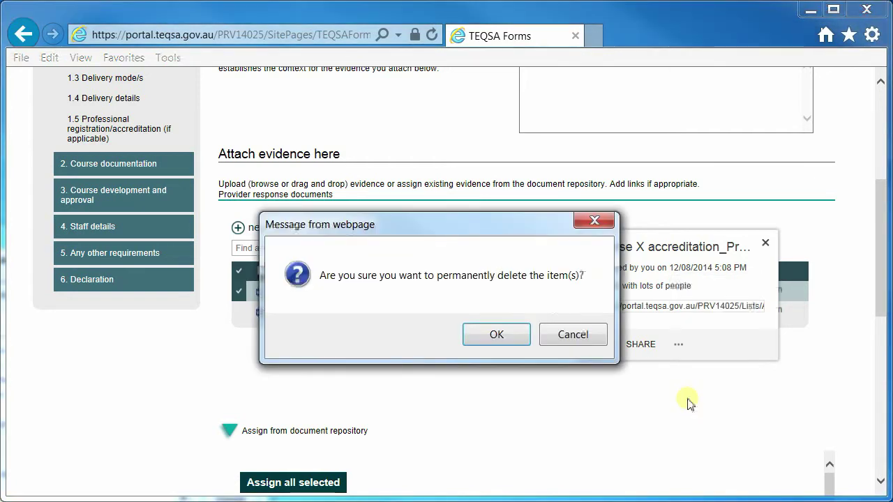
pyautogui.click(500, 334)
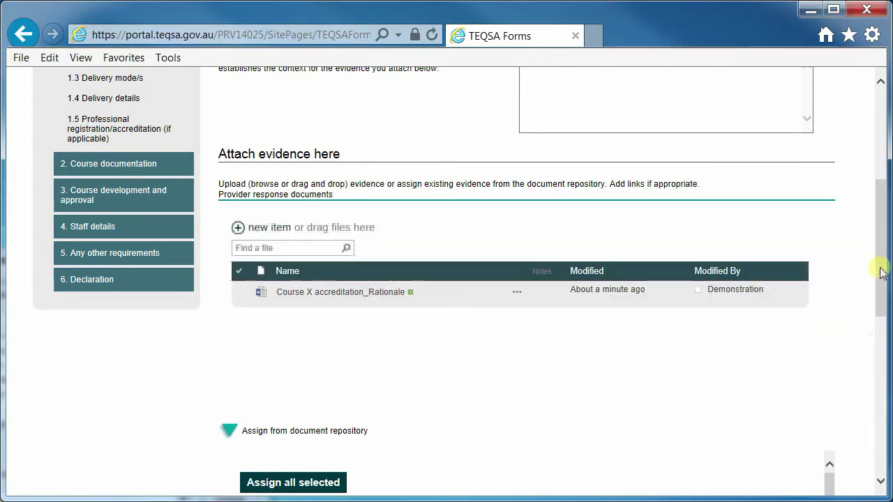
pyautogui.moveTo(880, 272); pyautogui.dragTo(880, 324)
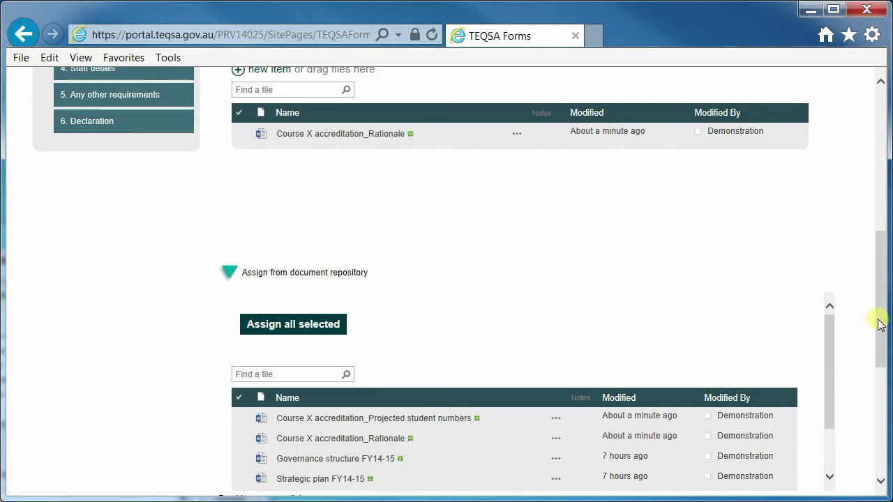
# Step: Tick Governance structure FY14-15 and Strategic plan FY14-15 in the repository and assign both
pyautogui.moveTo(880, 325); pyautogui.dragTo(877, 339)
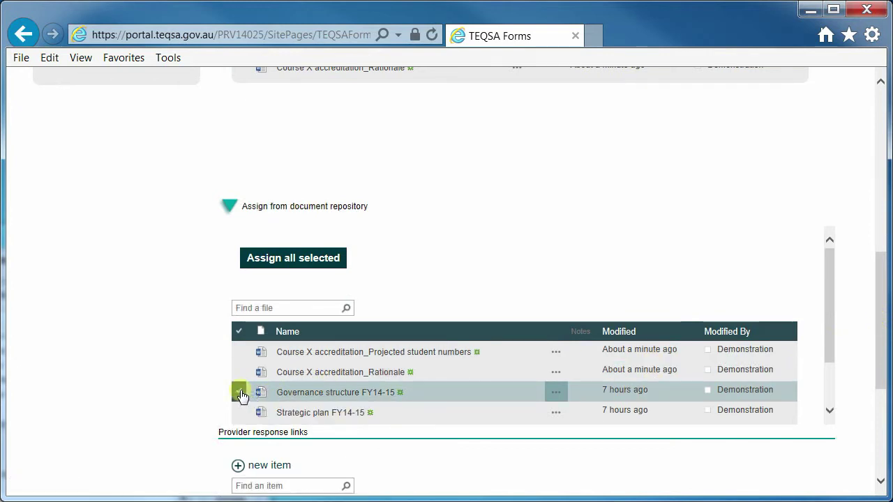
pyautogui.click(239, 414)
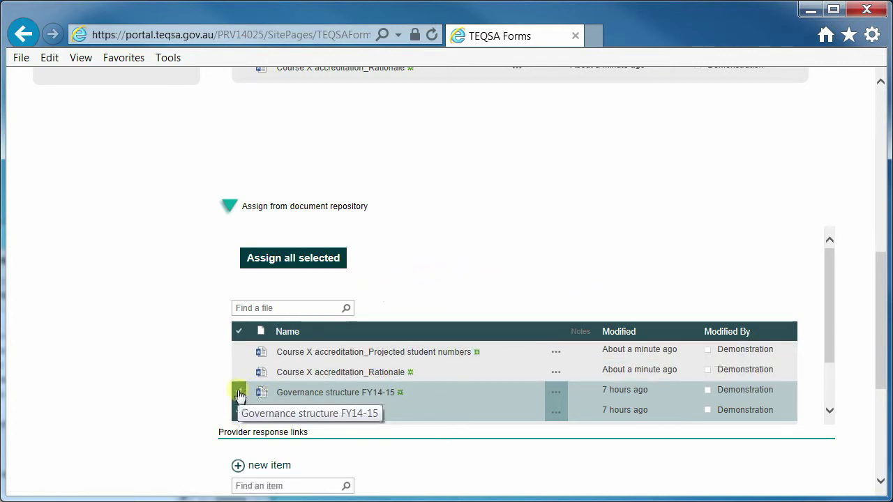
pyautogui.click(307, 264)
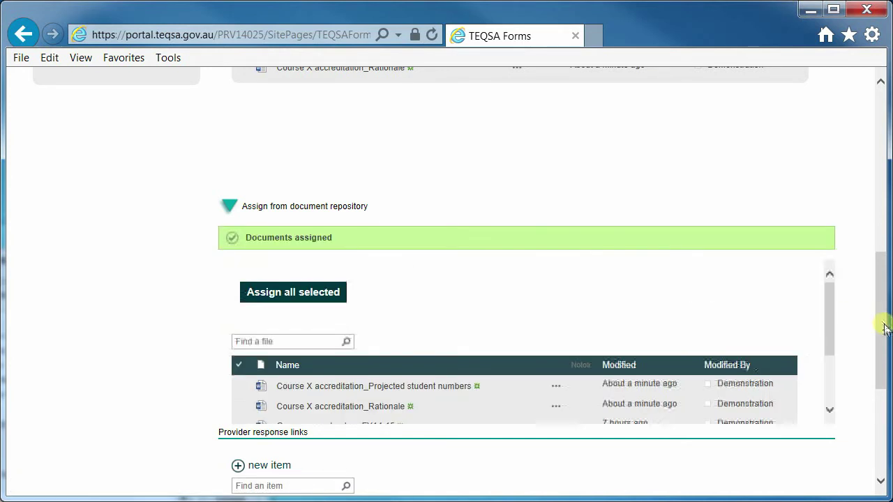
pyautogui.moveTo(885, 327); pyautogui.dragTo(883, 201)
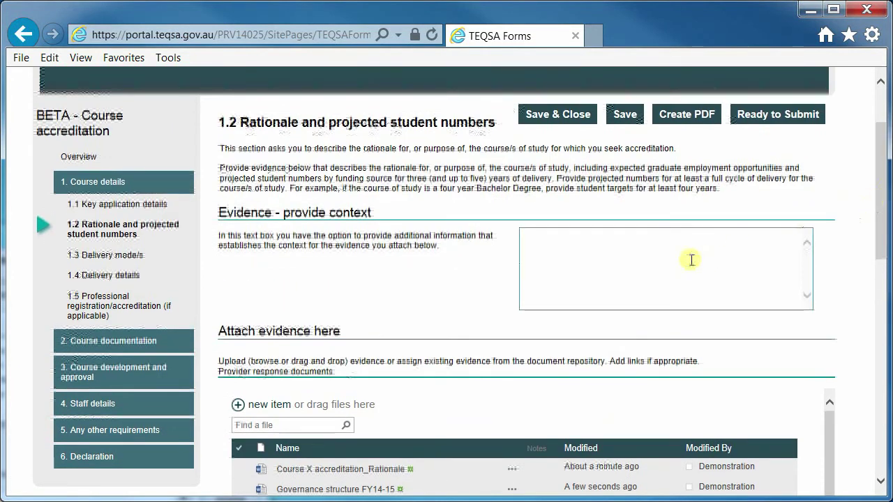
# Step: Enter evidence context citing page 10 of the rationale doc and section 6 of the governance structure
pyautogui.moveTo(690, 260)
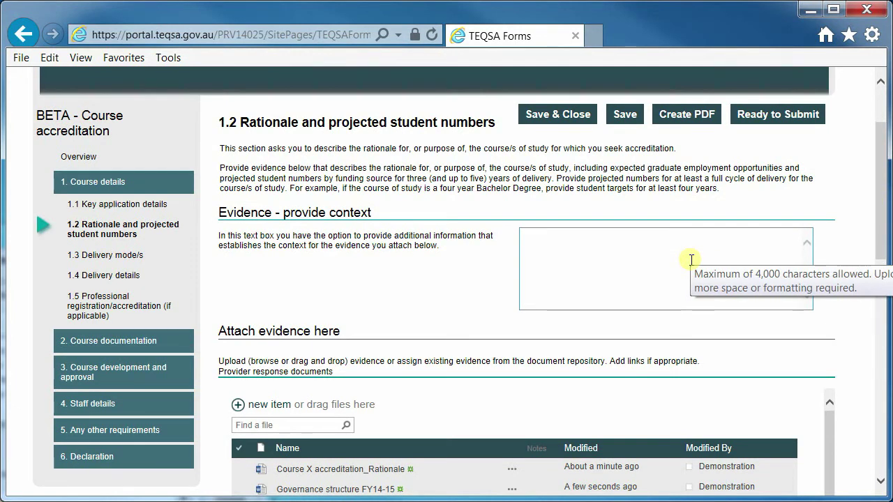
pyautogui.click(690, 259)
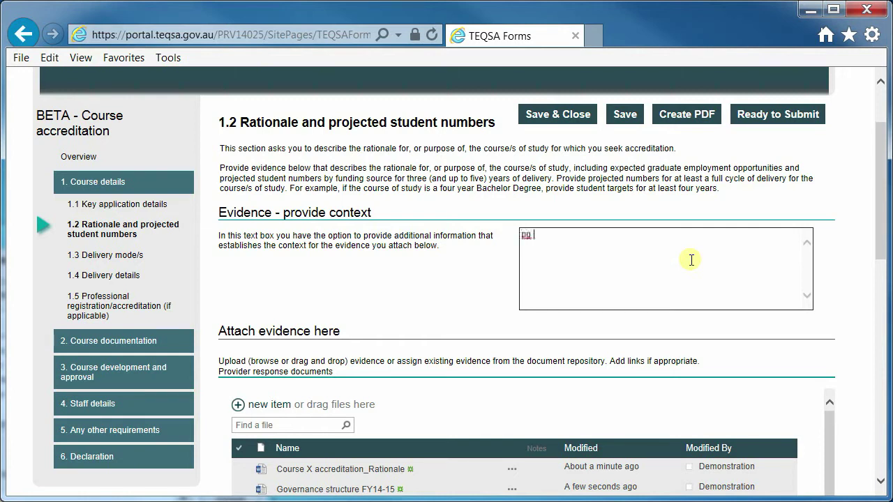
pyautogui.write('10 of the course X')
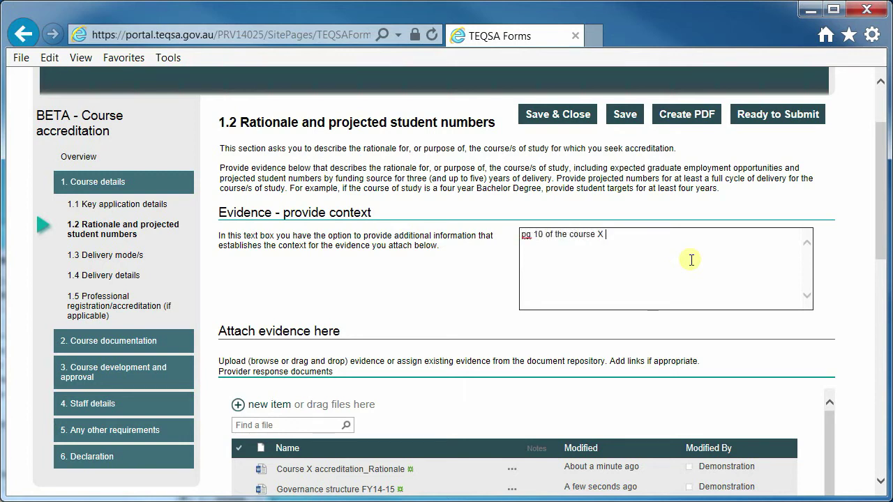
pyautogui.write('ale doc .... ')
pyautogui.write('section')
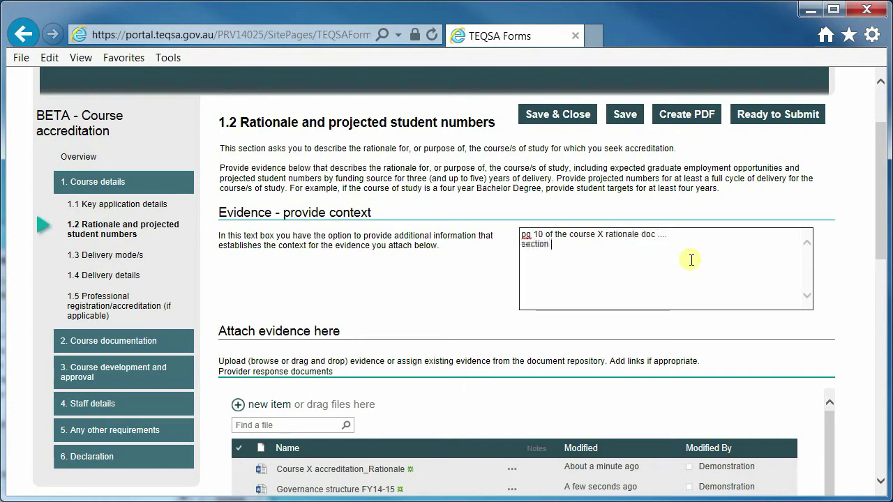
pyautogui.write(' 6 of the governance str')
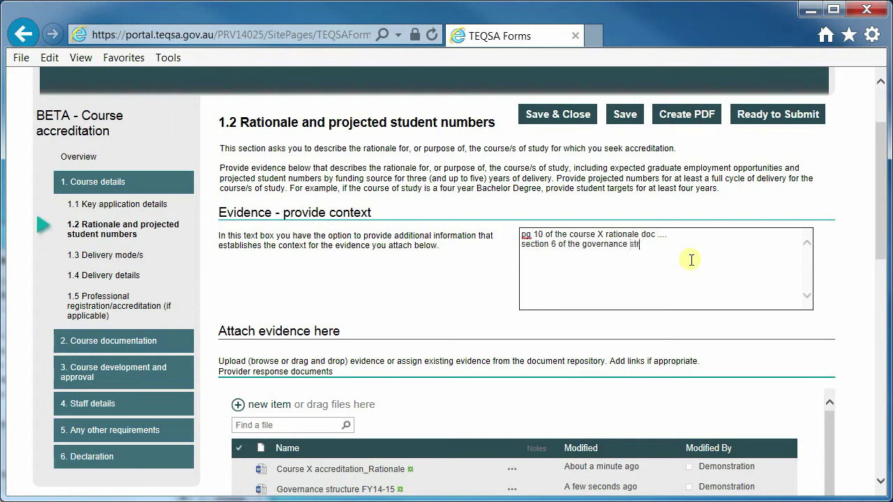
pyautogui.write('ucture ....')
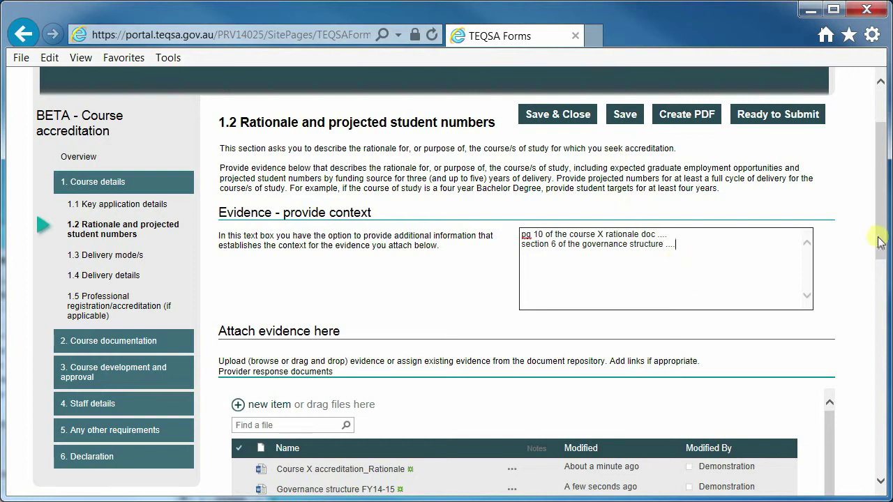
pyautogui.moveTo(881, 242); pyautogui.dragTo(882, 298)
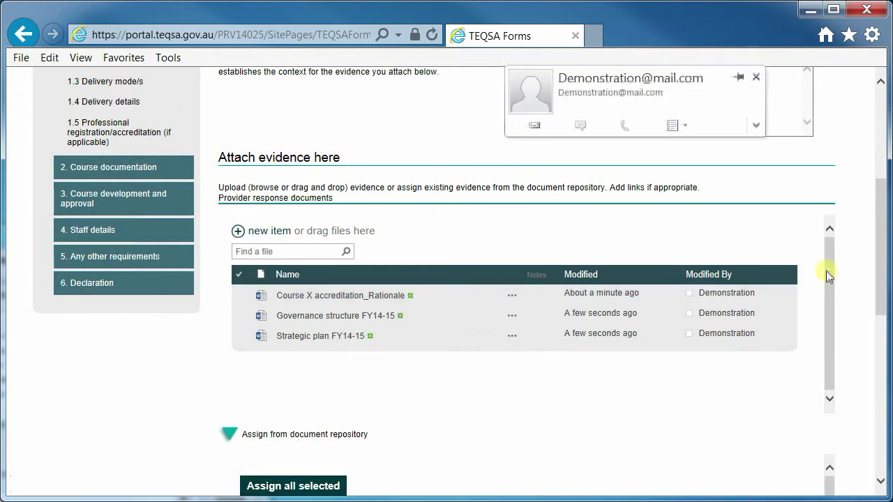
# Step: Save page 1.2 with its three evidence documents and check the empty Provider response links list
pyautogui.moveTo(883, 255); pyautogui.dragTo(882, 225)
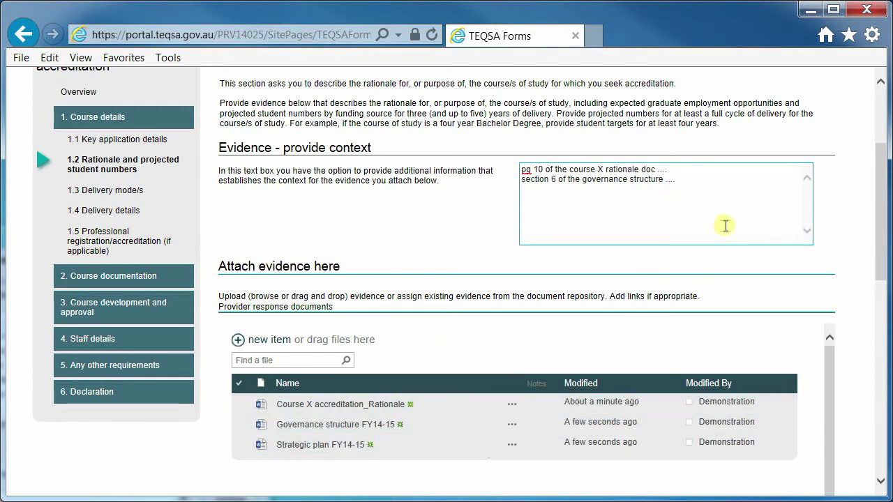
pyautogui.click(699, 189)
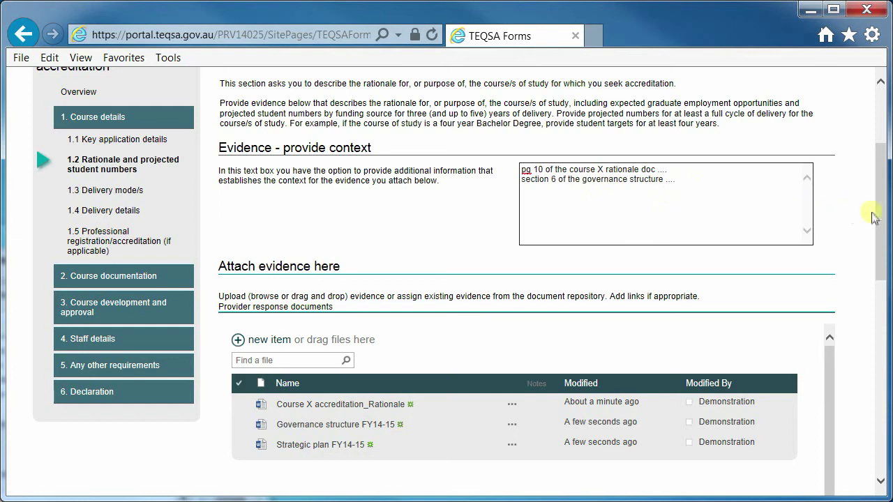
pyautogui.scroll(3, 743, 191)
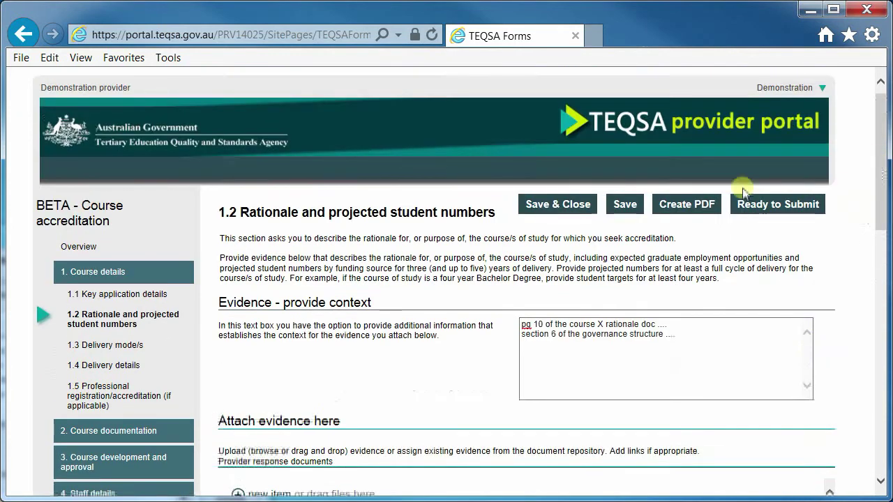
pyautogui.click(625, 203)
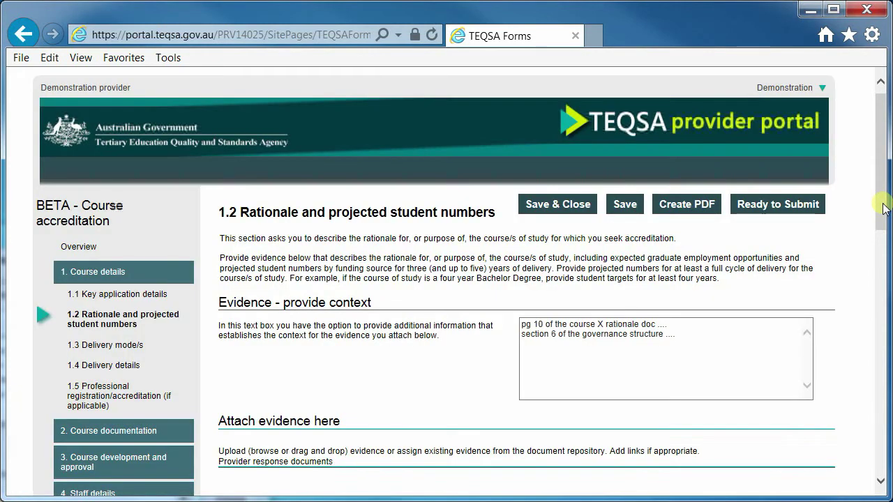
pyautogui.scroll(-7, 865, 334)
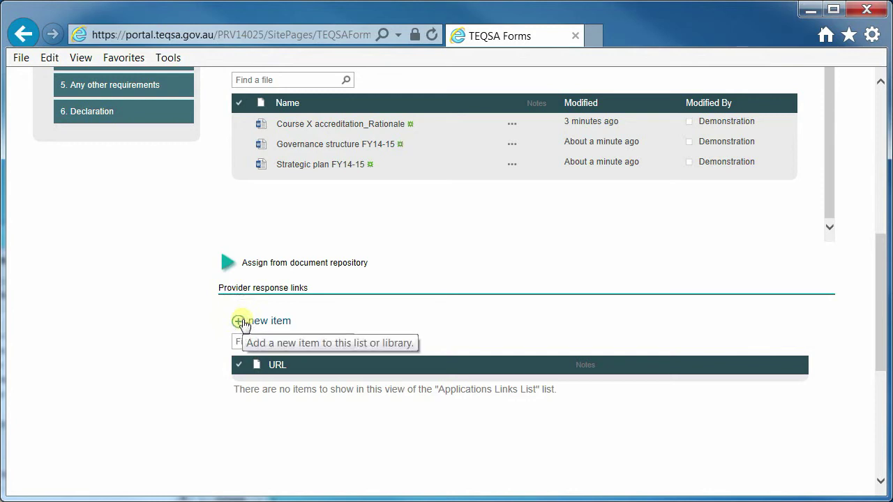
pyautogui.click(238, 322)
pyautogui.click(238, 321)
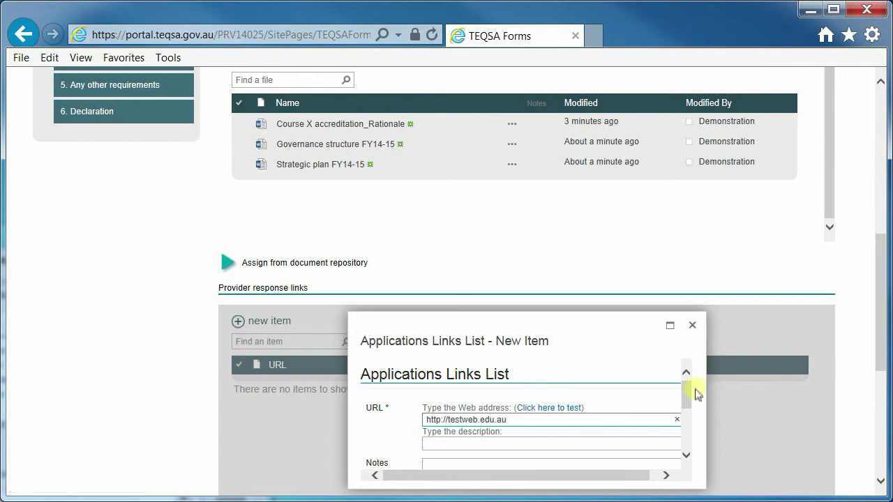
pyautogui.moveTo(689, 398); pyautogui.dragTo(689, 437)
pyautogui.click(624, 440)
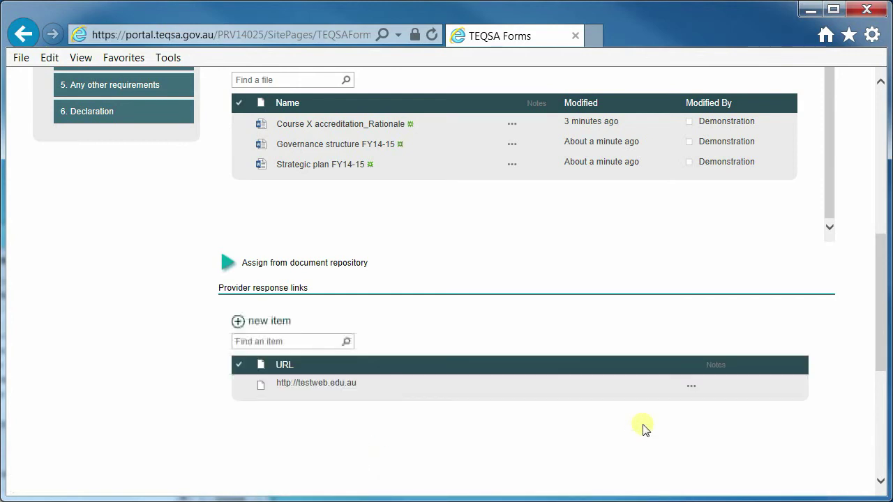
pyautogui.moveTo(880, 353)
pyautogui.mouseDown()
pyautogui.moveTo(886, 314)
pyautogui.moveTo(886, 351)
pyautogui.mouseUp()
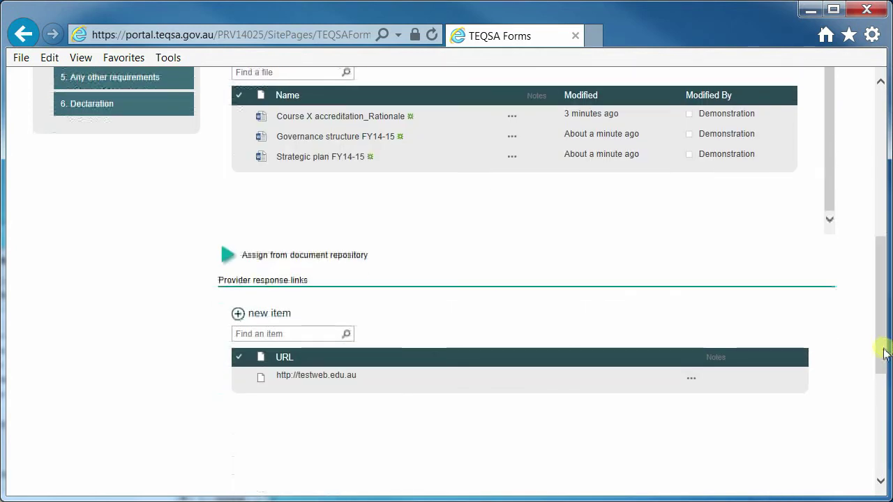
pyautogui.moveTo(884, 353); pyautogui.dragTo(884, 210)
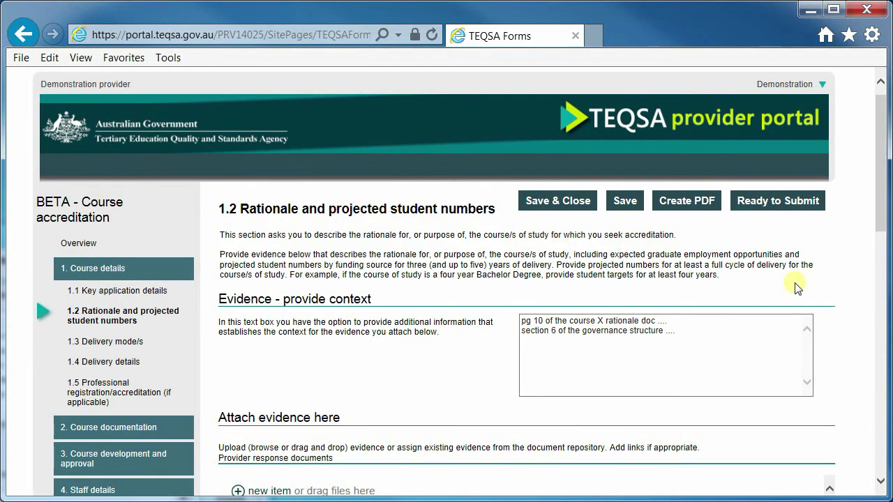
# Step: Save the section 1.2 entries and create the 23.2 KB ApplicationPreview.pdf preview
pyautogui.click(628, 200)
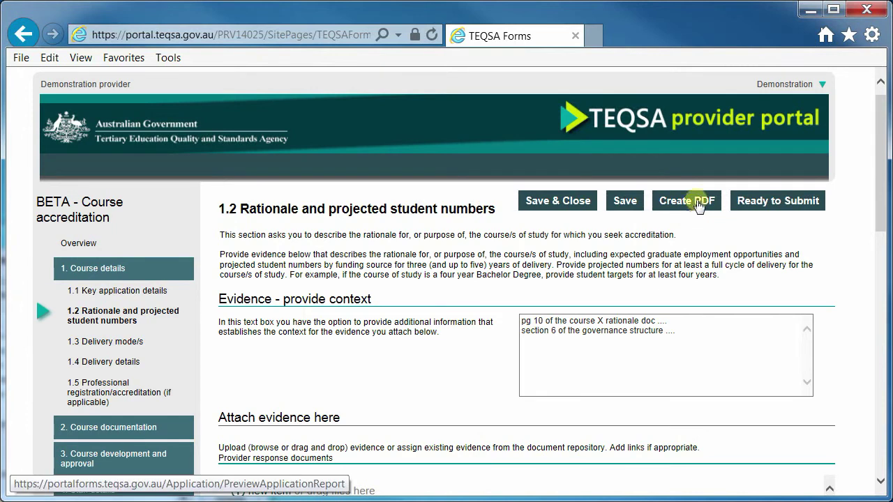
pyautogui.click(696, 202)
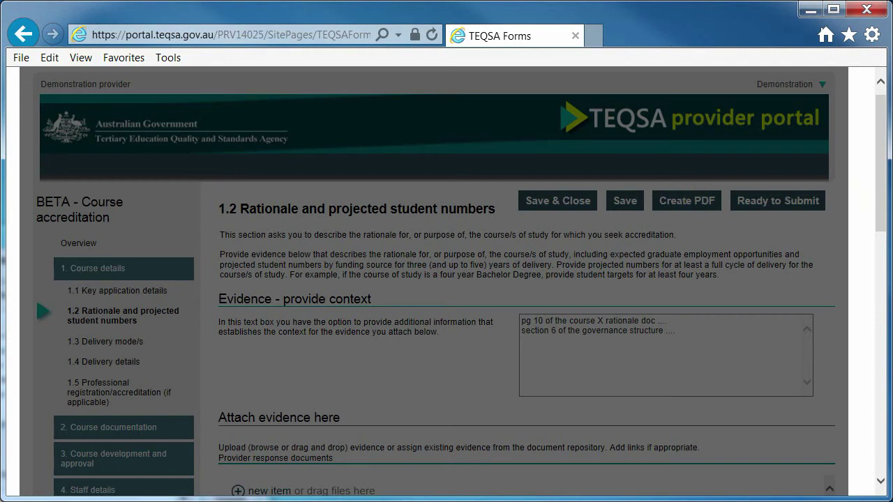
pyautogui.moveTo(878, 193); pyautogui.dragTo(879, 248)
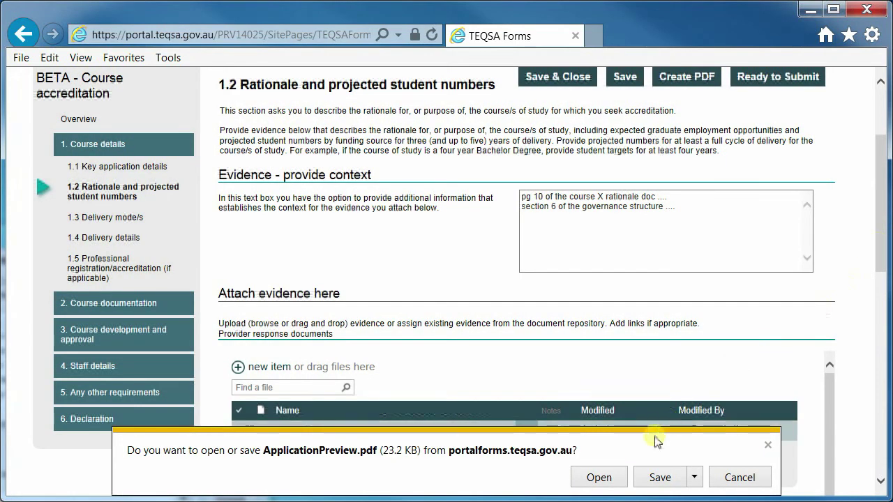
# Step: Open ApplicationPreview.pdf in Adobe Reader, select heading text, and scroll to the Attach evidence tables
pyautogui.click(604, 478)
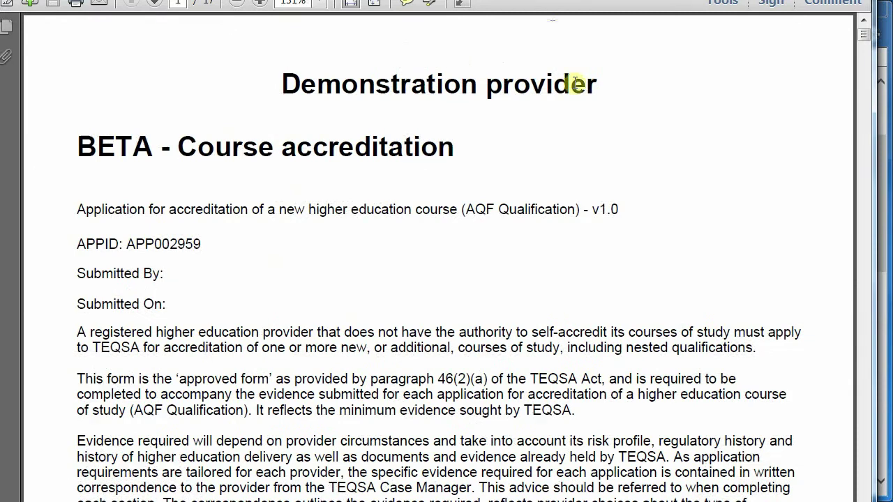
pyautogui.tripleClick(350, 85)
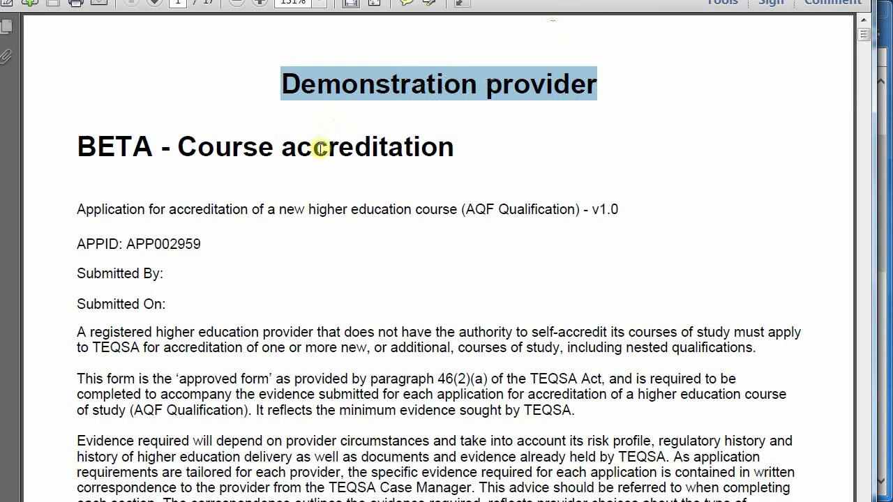
pyautogui.moveTo(319, 148); pyautogui.dragTo(374, 148)
pyautogui.scroll(-1, 349, 154)
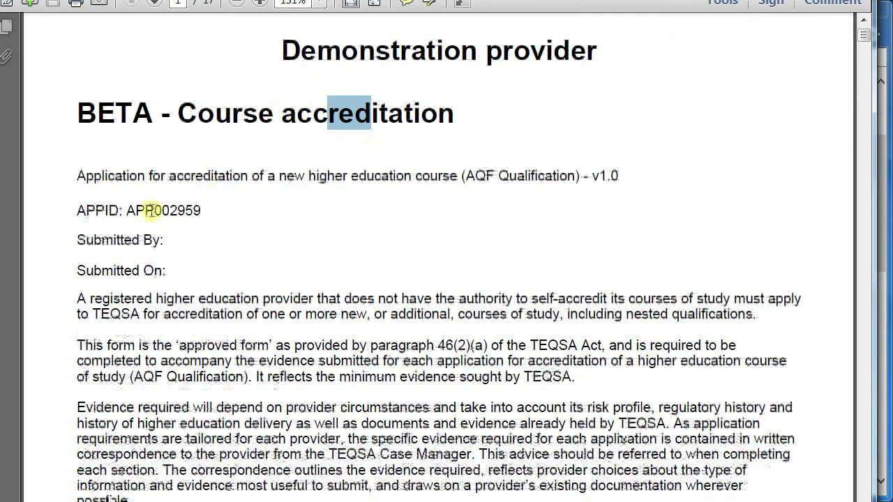
pyautogui.moveTo(154, 210); pyautogui.dragTo(277, 214)
pyautogui.scroll(-3, 293, 209)
pyautogui.scroll(-15, 304, 209)
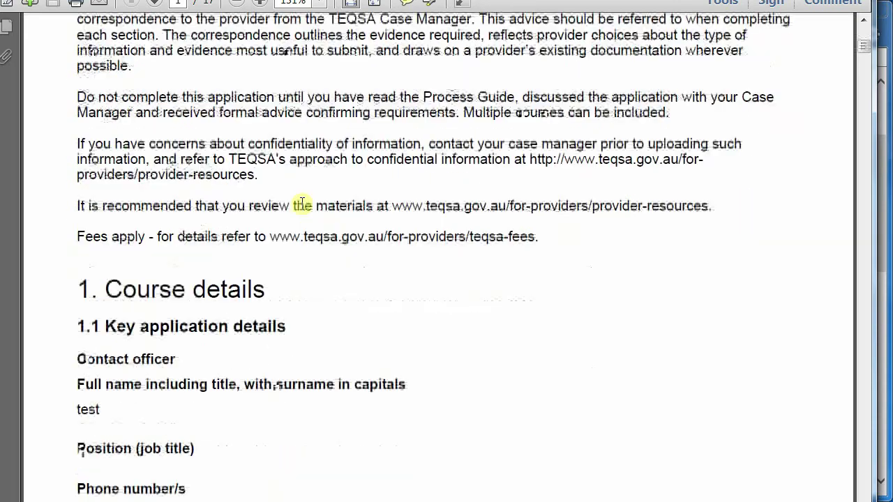
pyautogui.scroll(-5, 301, 208)
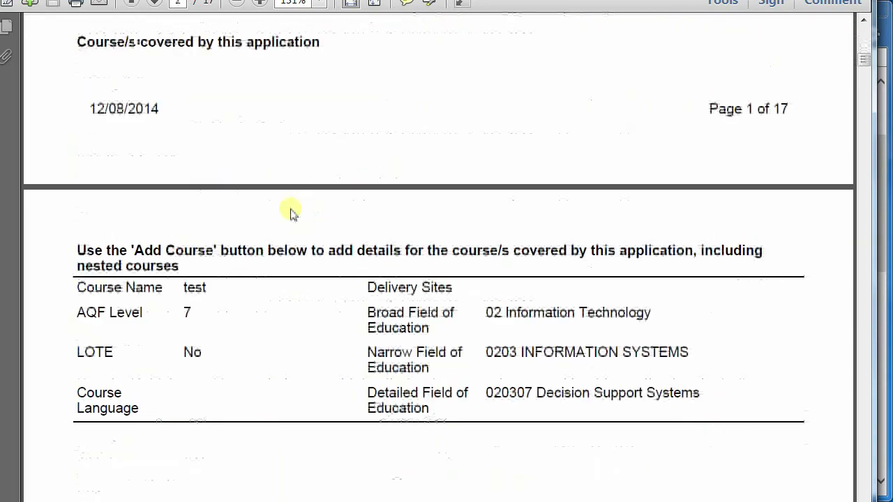
pyautogui.scroll(-4, 222, 259)
pyautogui.scroll(-15, 221, 265)
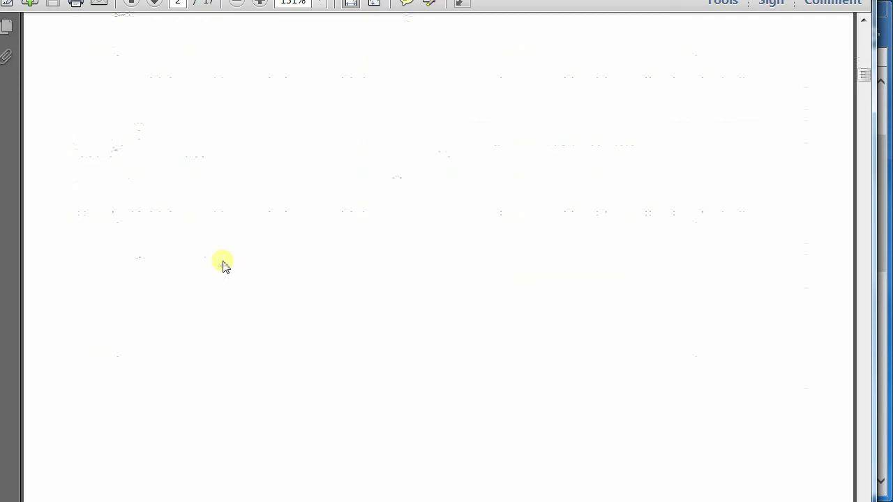
pyautogui.scroll(-15, 222, 265)
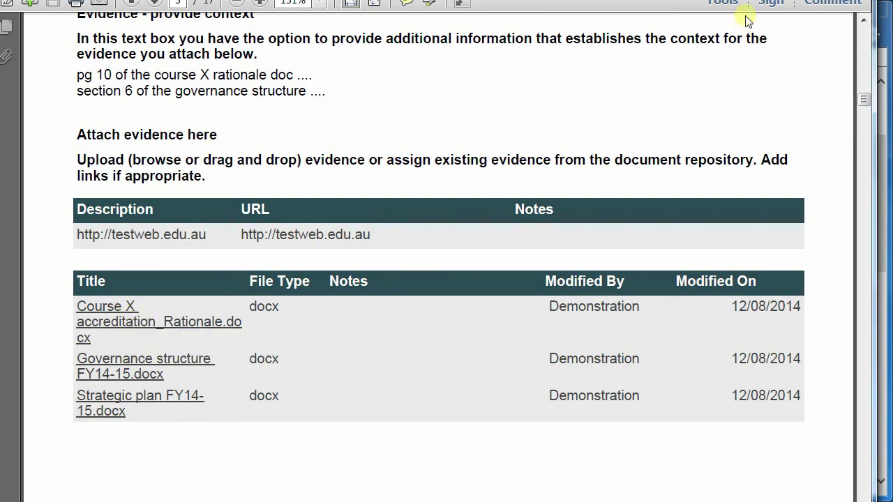
# Step: Return to the portal form and open section 5.1 Any other requirements
pyautogui.click(847, 3)
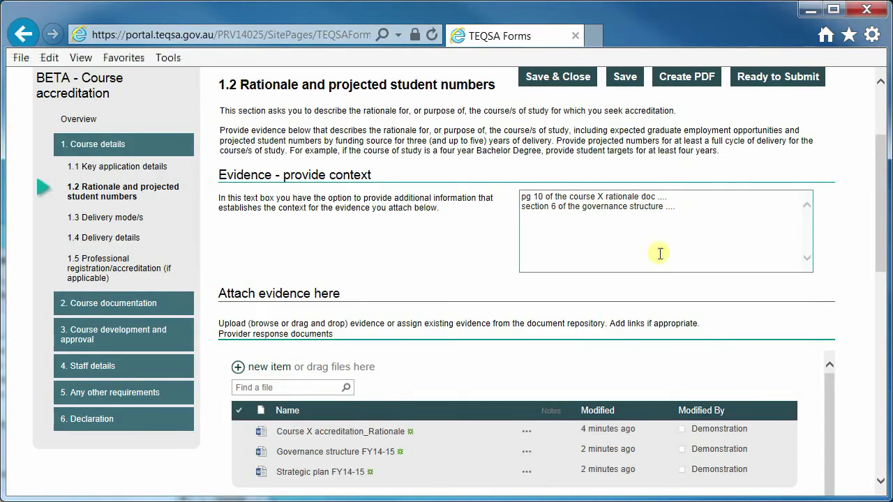
pyautogui.scroll(-2, 657, 253)
pyautogui.scroll(1, 660, 257)
pyautogui.scroll(2, 657, 253)
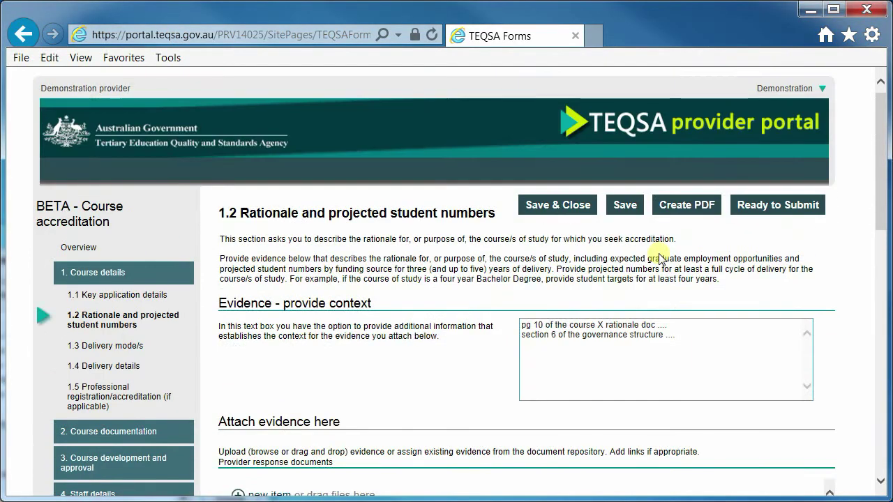
pyautogui.scroll(-3, 431, 267)
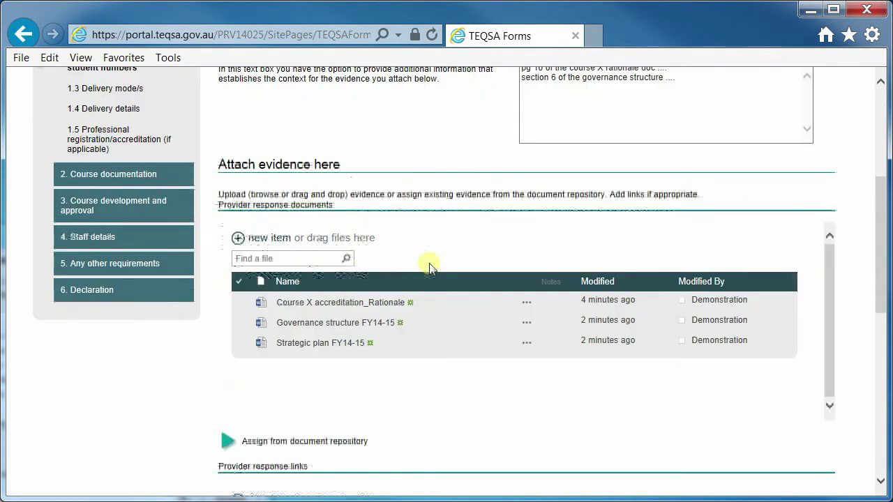
pyautogui.click(110, 266)
pyautogui.click(85, 133)
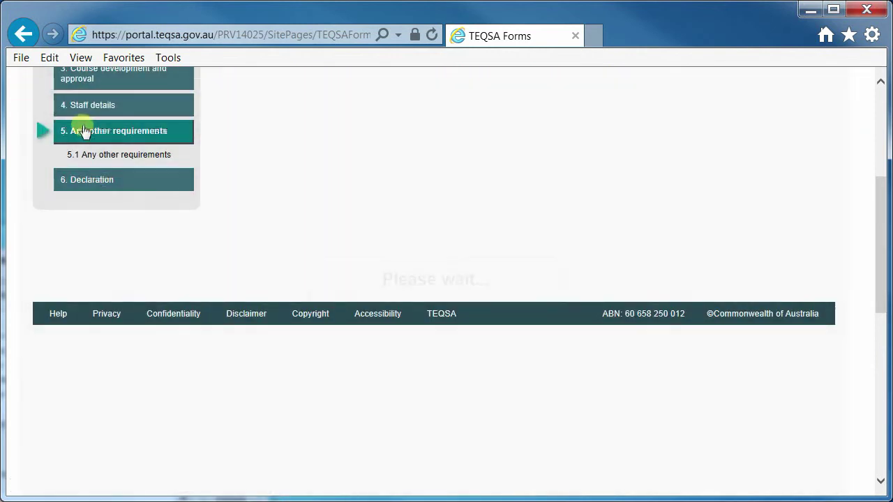
pyautogui.click(91, 151)
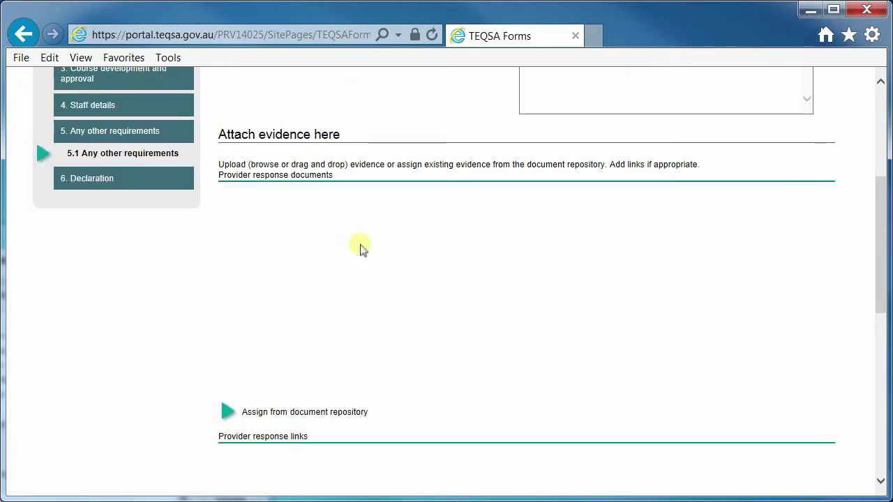
# Step: Move on to the 6.1 Declaration page with its Word and PDF Declaration Template downloads
pyautogui.scroll(4, 574, 291)
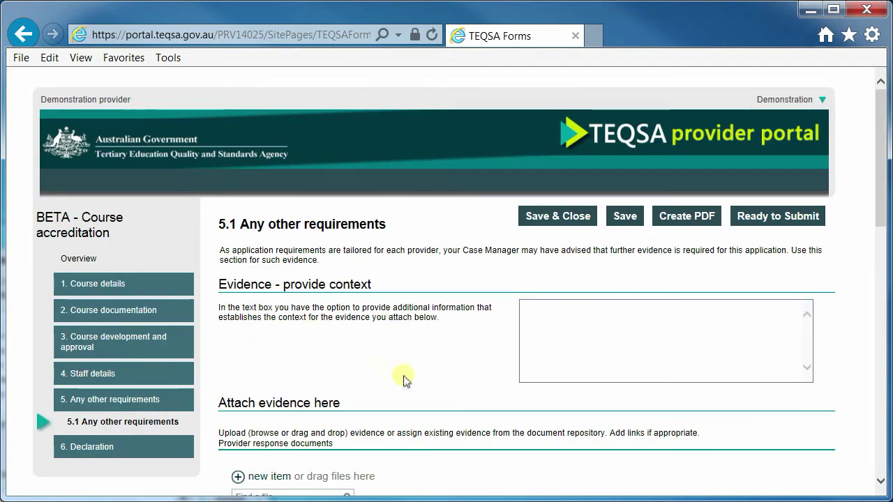
pyautogui.click(95, 445)
pyautogui.click(97, 452)
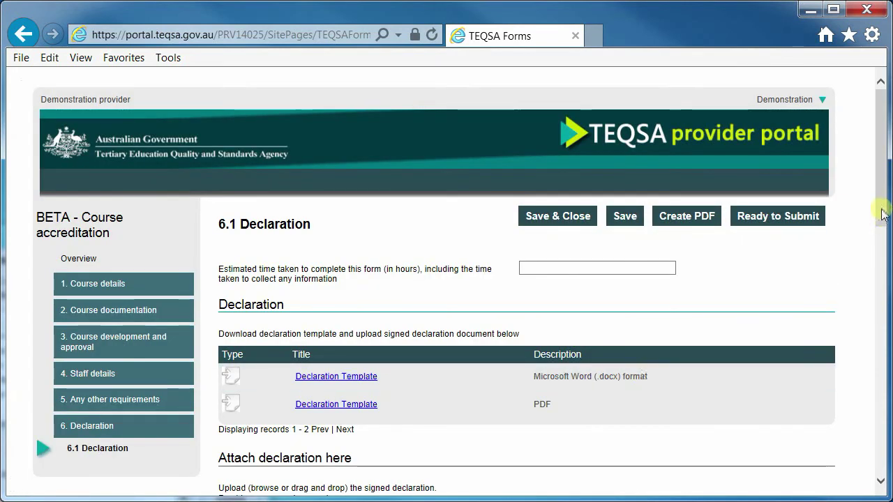
pyautogui.moveTo(882, 215); pyautogui.dragTo(876, 245)
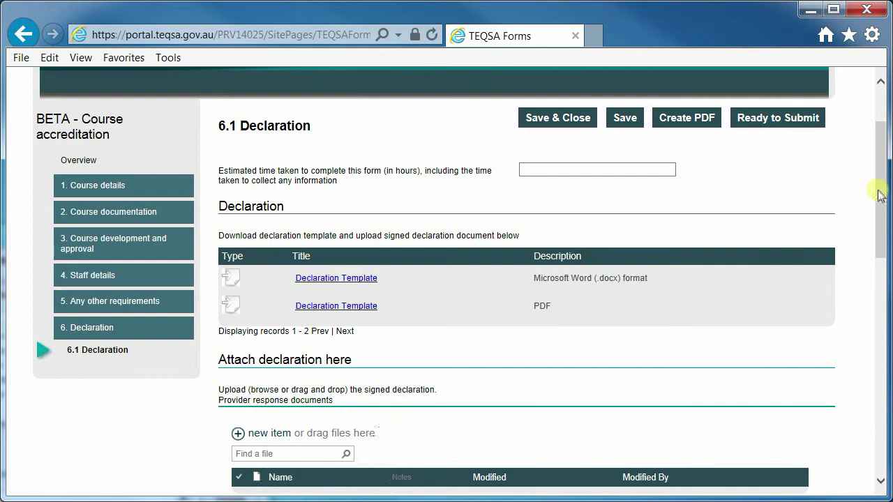
pyautogui.moveTo(879, 192); pyautogui.dragTo(877, 154)
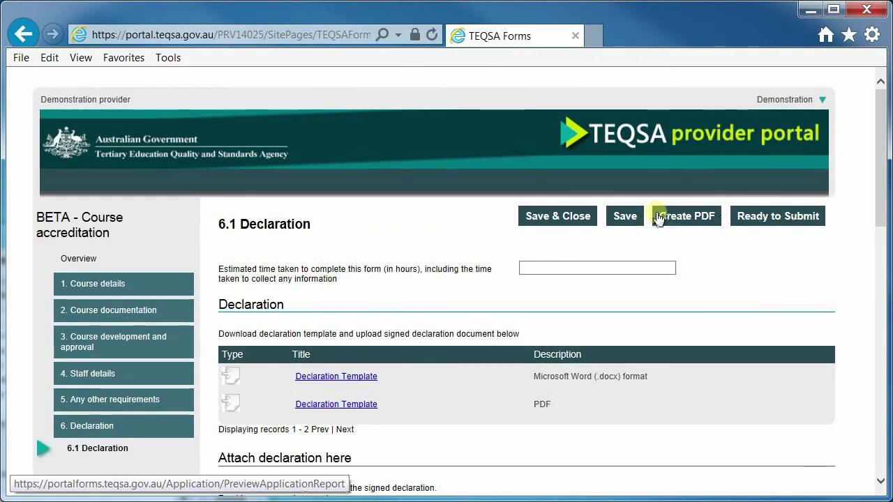
# Step: Save and close the form, then set the new BETA - Course accreditation application to Ready for Submission
pyautogui.click(583, 217)
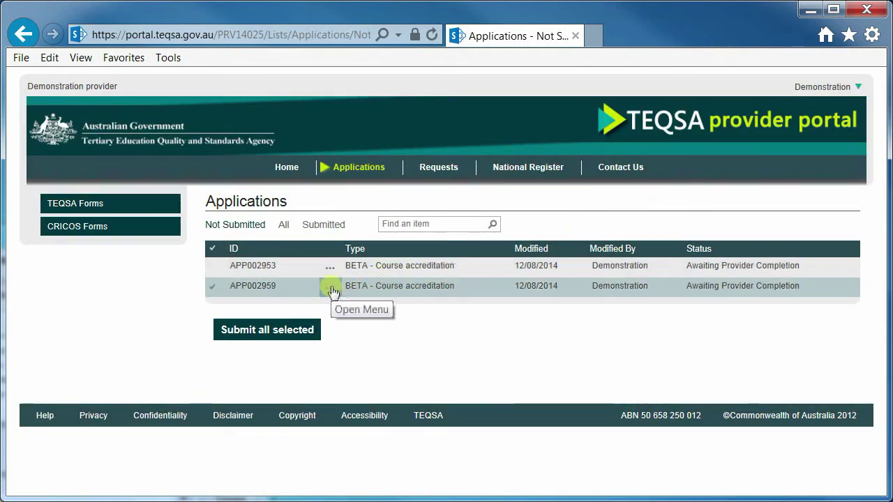
pyautogui.click(333, 291)
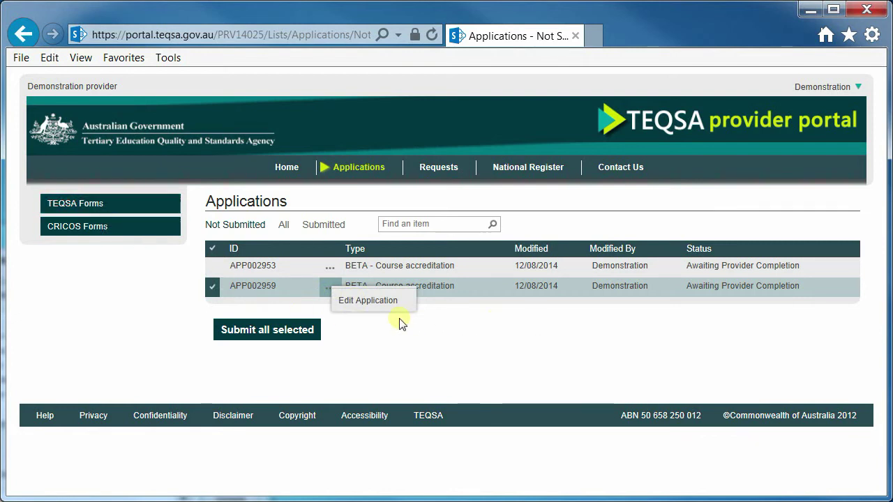
pyautogui.click(344, 301)
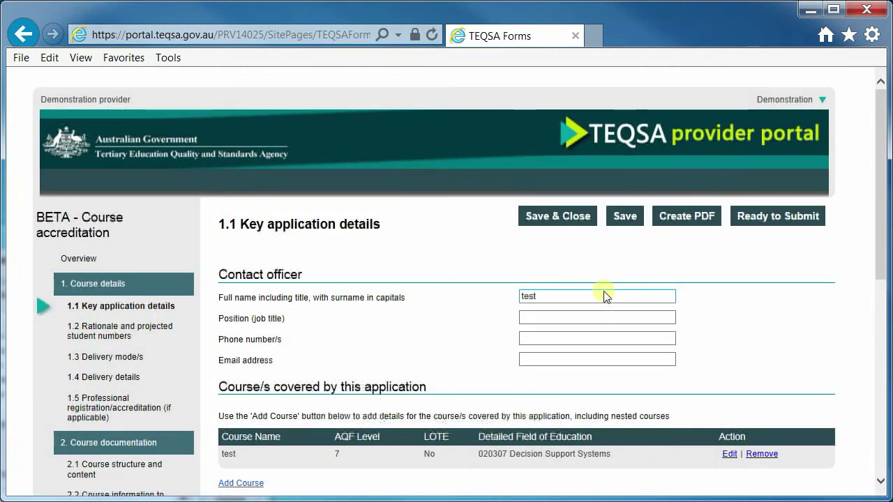
pyautogui.click(780, 227)
pyautogui.click(250, 296)
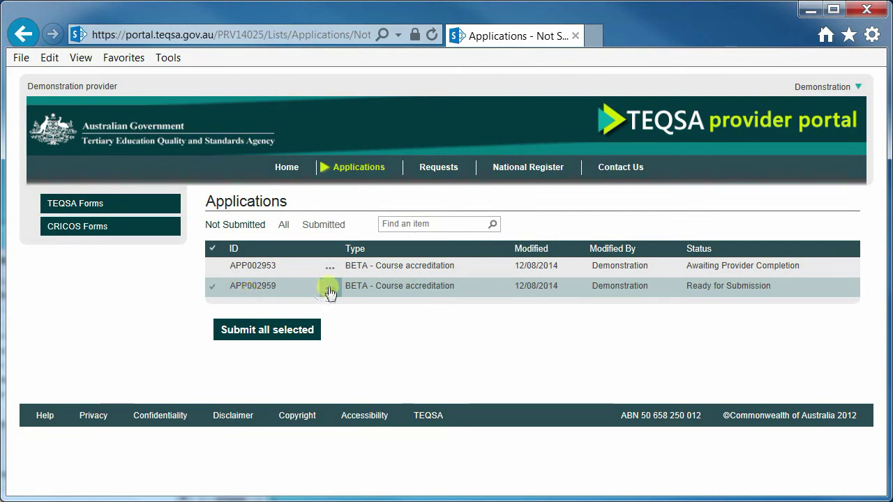
# Step: Select both course accreditation applications in the Not Submitted list and submit them together
pyautogui.click(329, 287)
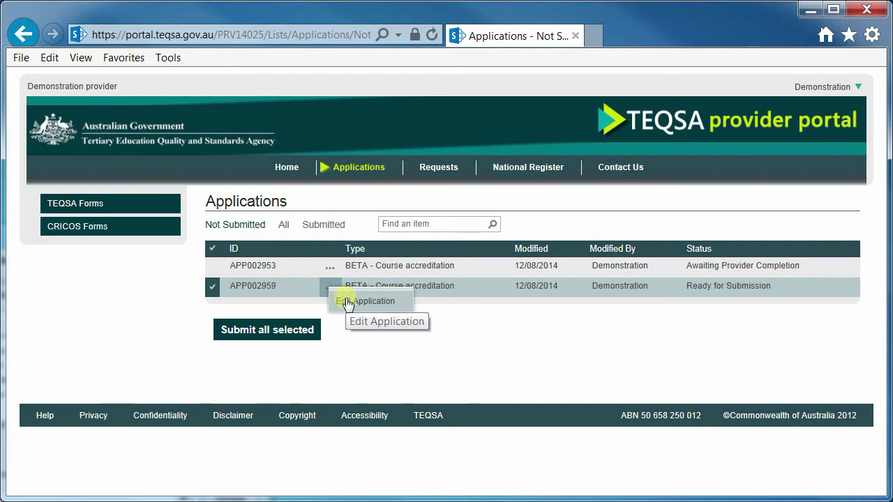
pyautogui.click(427, 354)
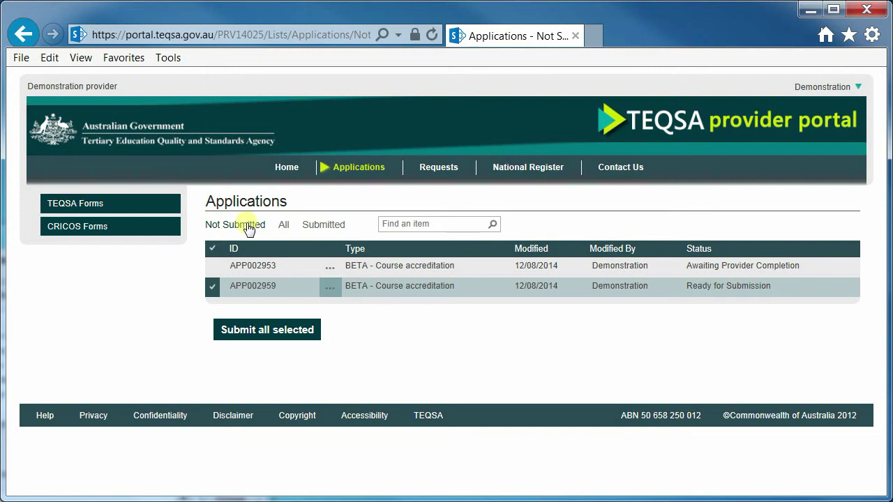
pyautogui.click(211, 268)
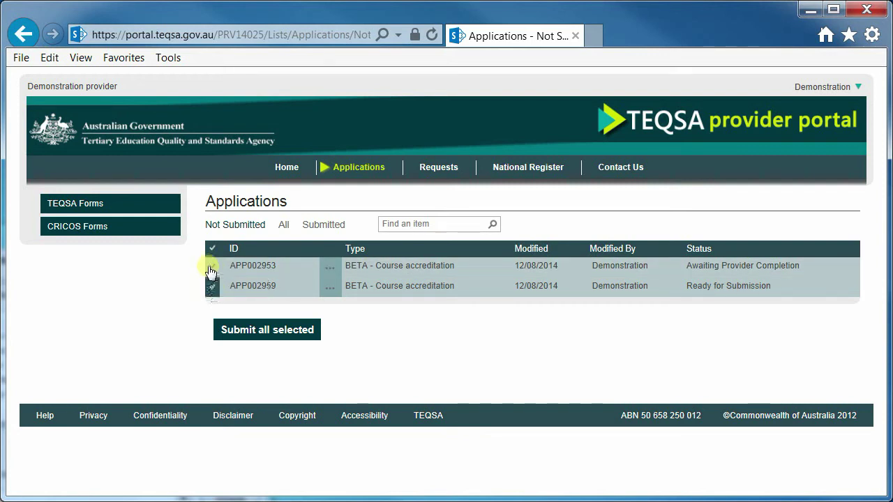
pyautogui.click(213, 288)
pyautogui.click(214, 293)
pyautogui.click(263, 330)
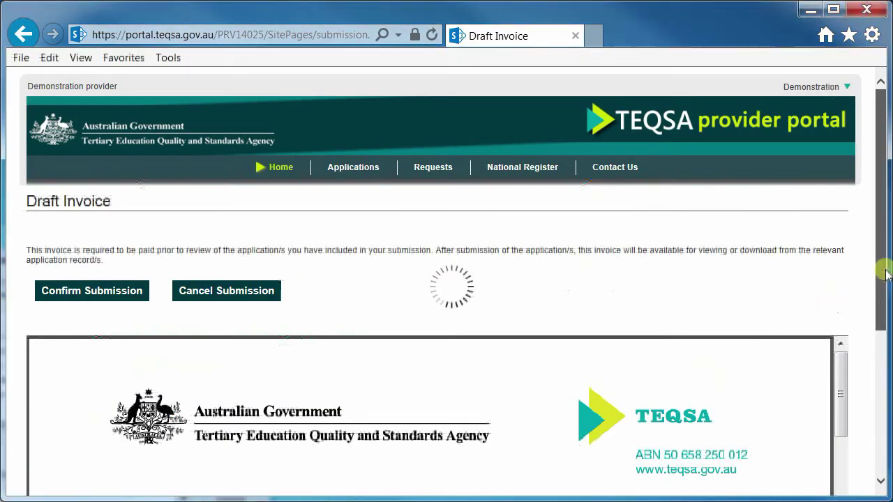
# Step: Review draft invoice INV510 and confirm submission of both applications
pyautogui.scroll(-3, 884, 275)
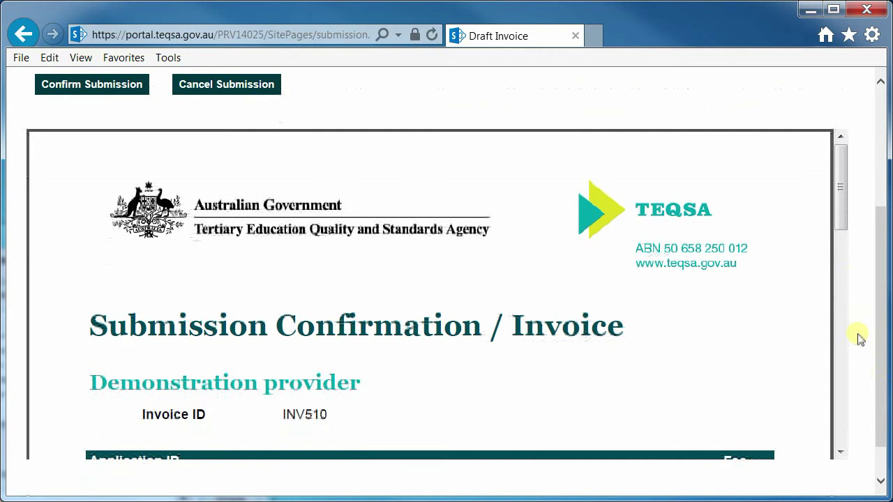
pyautogui.scroll(-3, 841, 248)
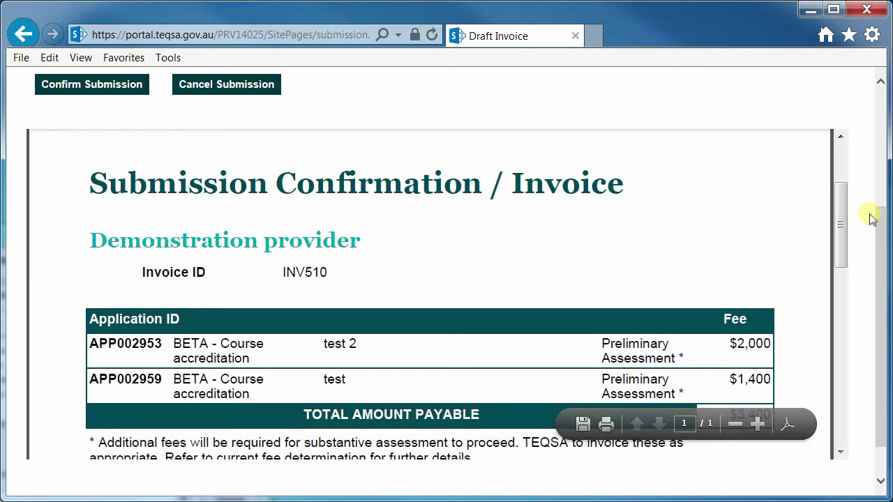
pyautogui.moveTo(839, 215); pyautogui.dragTo(841, 167)
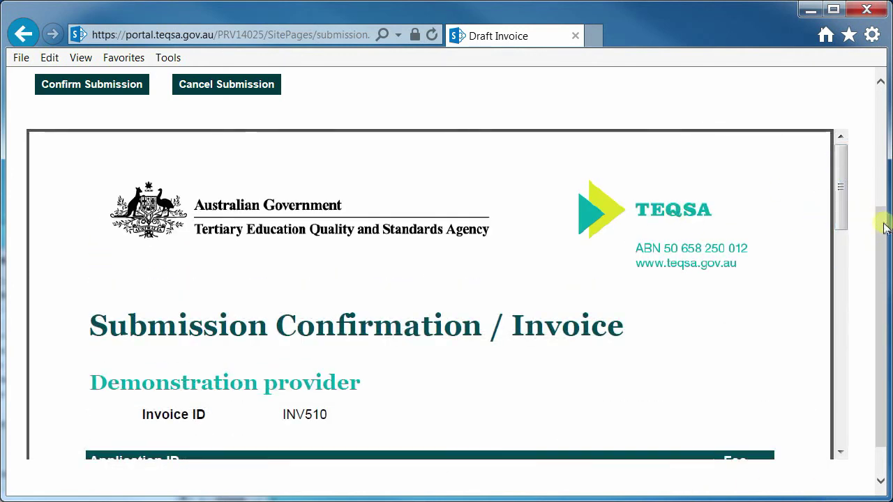
pyautogui.moveTo(881, 223); pyautogui.dragTo(884, 105)
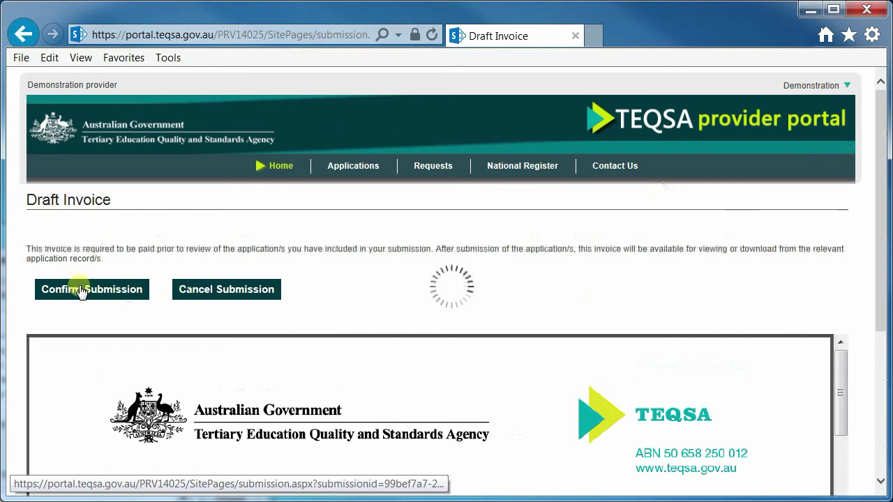
pyautogui.click(81, 290)
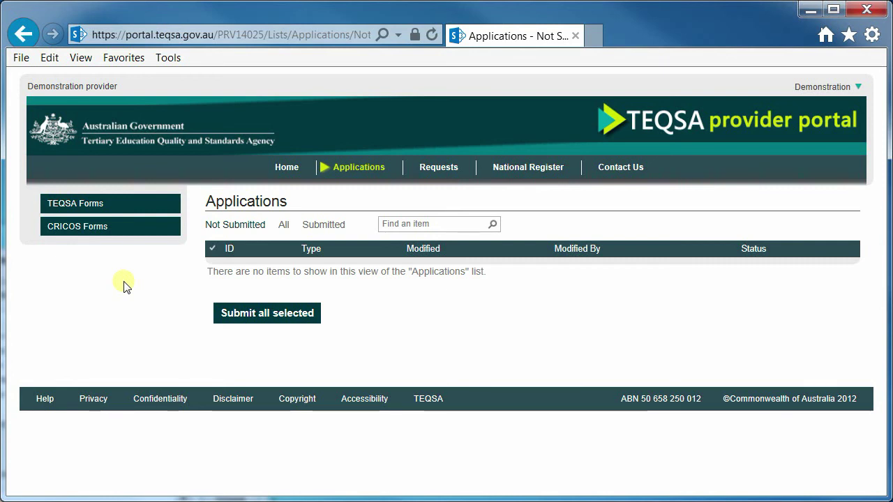
# Step: Filter to Submitted applications and open APP002959 with View Application
pyautogui.click(321, 226)
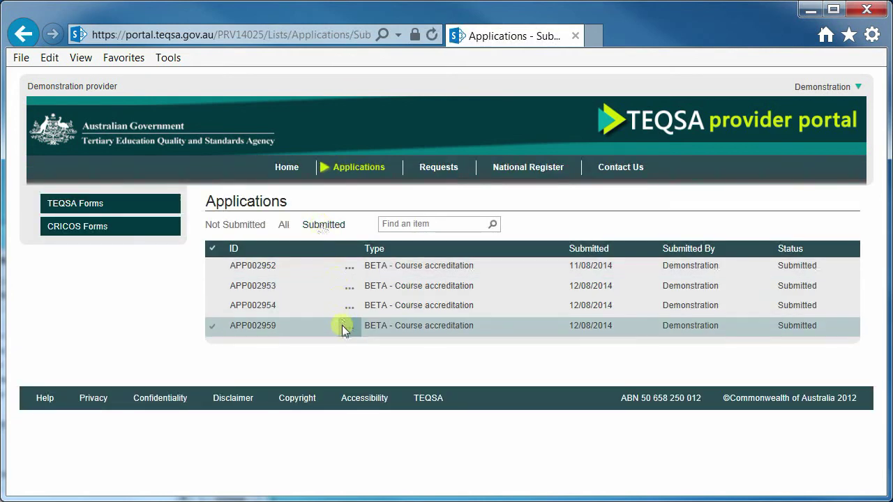
pyautogui.click(213, 331)
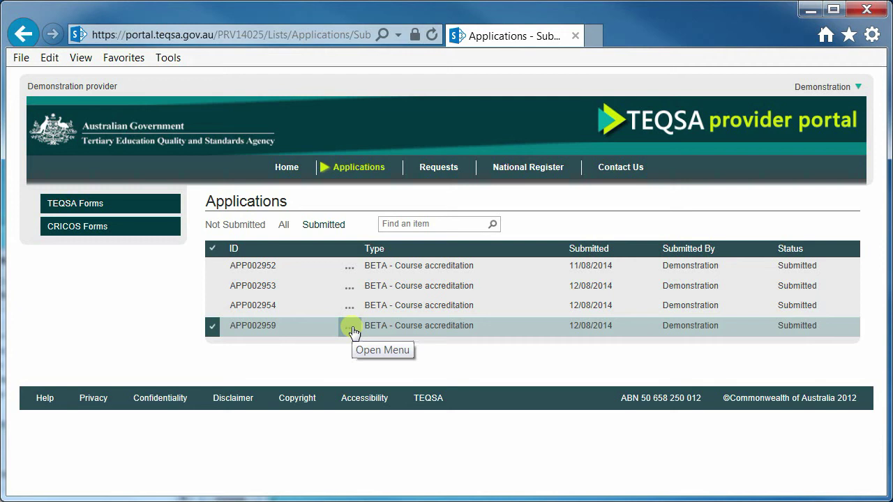
pyautogui.click(354, 332)
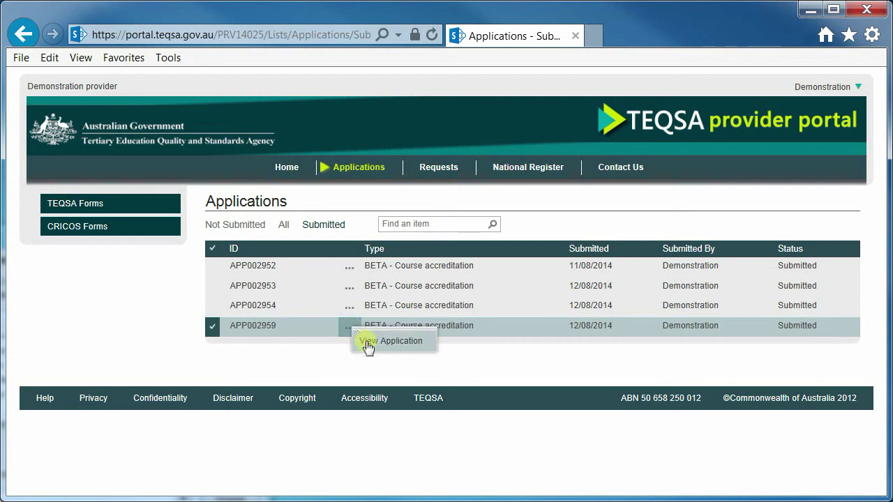
pyautogui.click(367, 345)
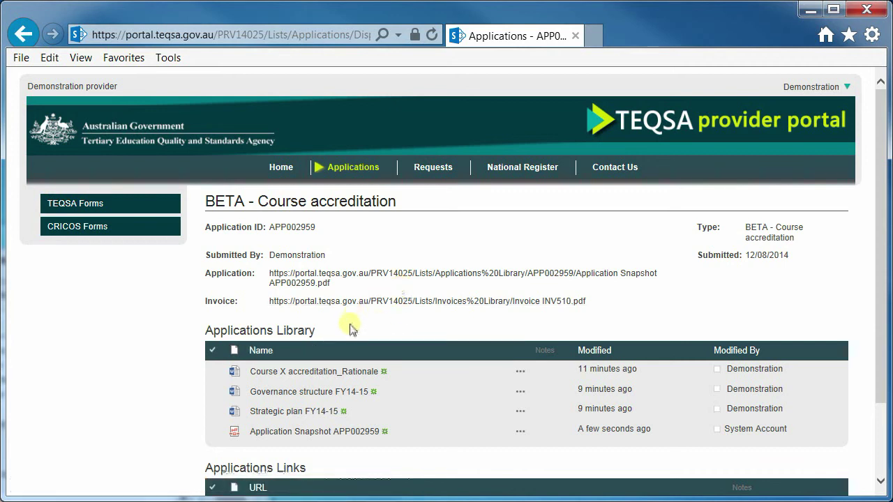
# Step: Open the invoice PDF in a new tab and look through it
pyautogui.scroll(-2, 116, 363)
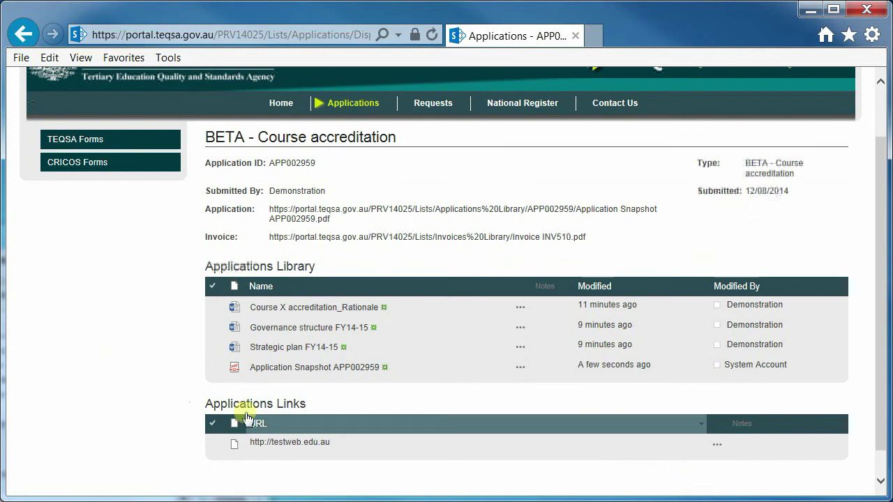
pyautogui.scroll(2, 147, 355)
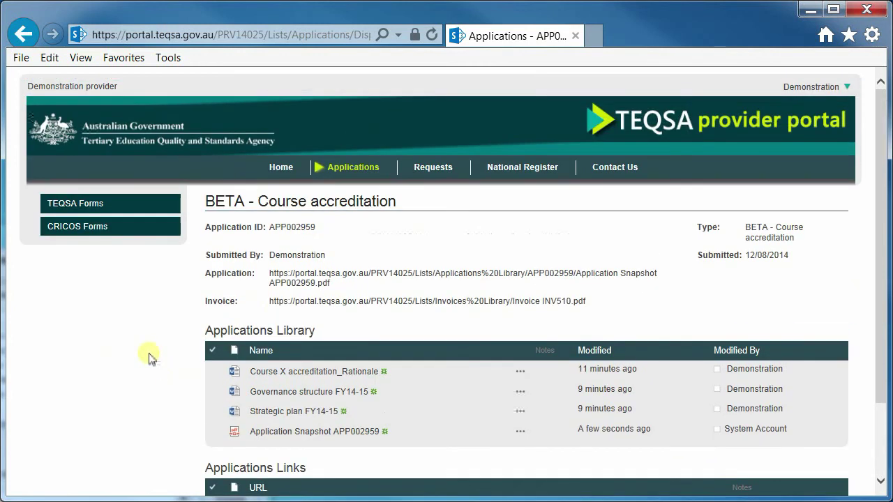
pyautogui.rightClick(309, 299)
pyautogui.click(346, 328)
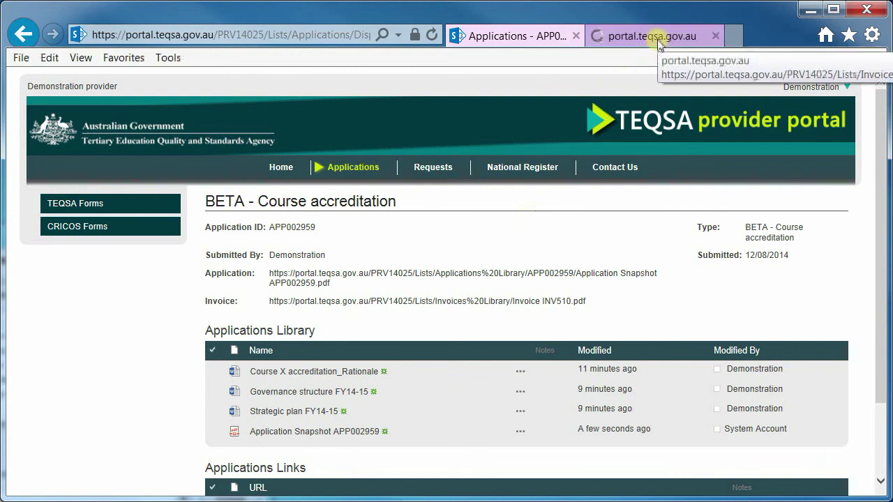
pyautogui.click(658, 38)
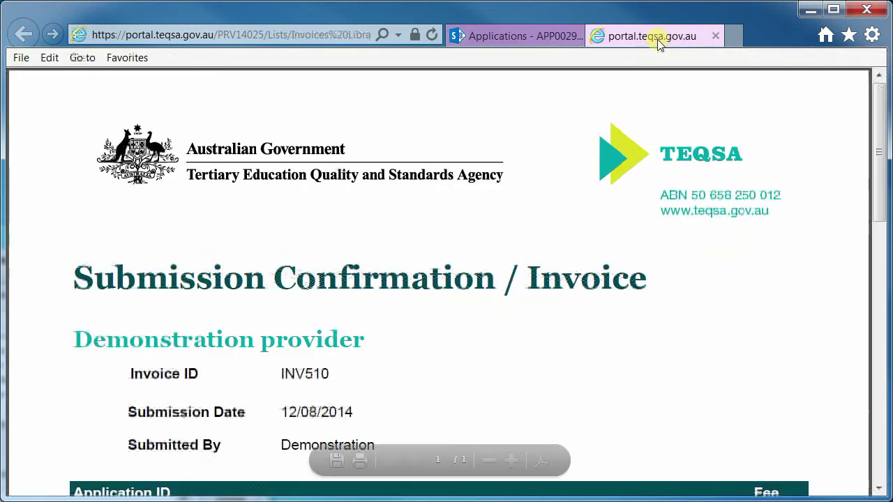
pyautogui.scroll(-3, 619, 235)
pyautogui.scroll(3, 617, 239)
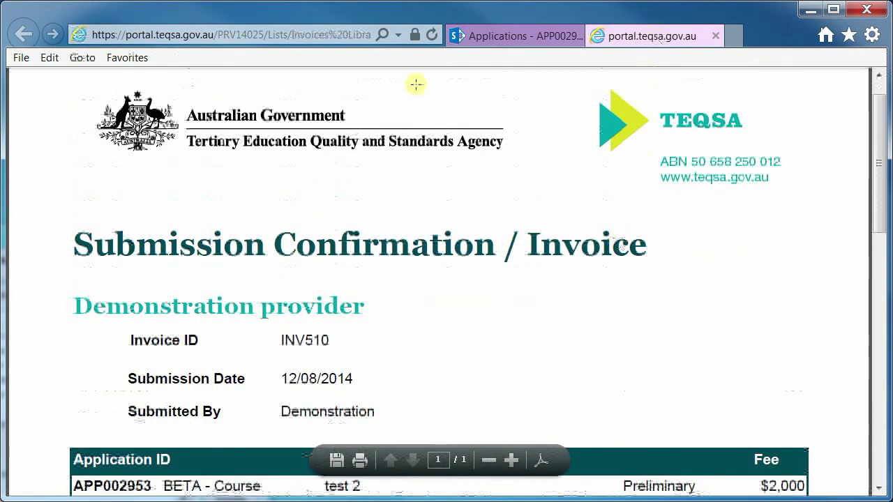
pyautogui.click(488, 36)
# Step: Open the application snapshot PDF in a new tab, review it, then return home
pyautogui.rightClick(363, 274)
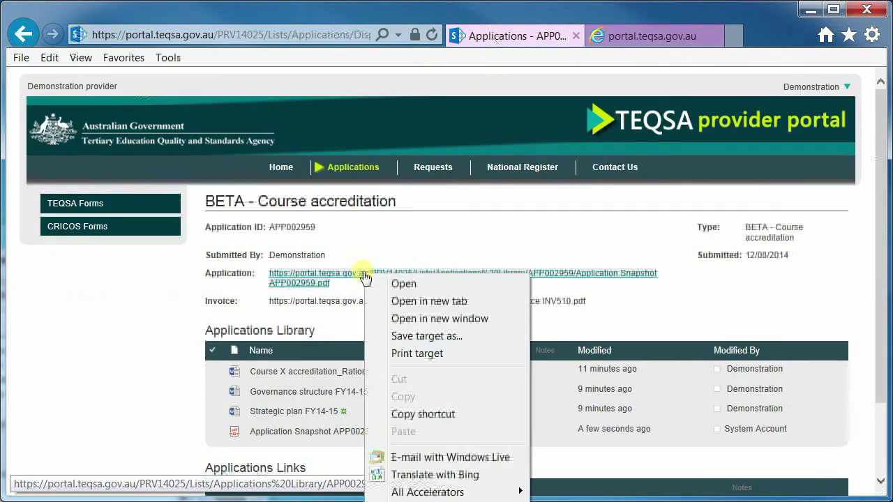
pyautogui.click(414, 303)
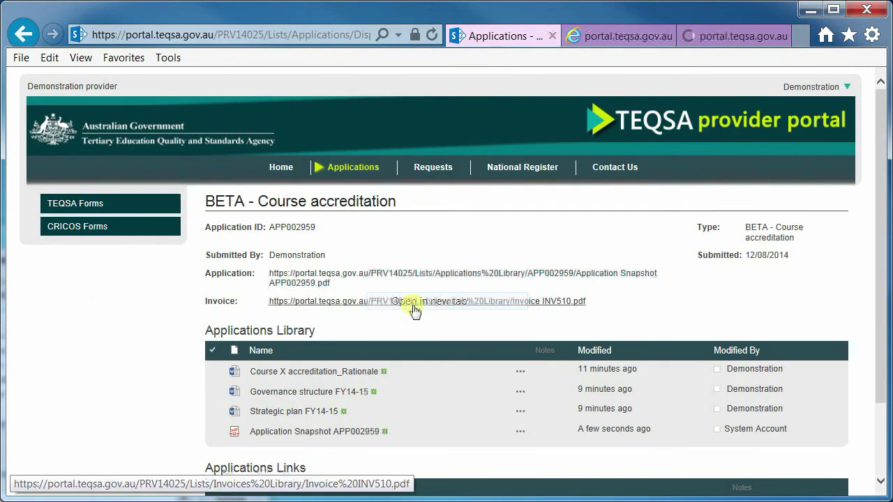
pyautogui.click(738, 38)
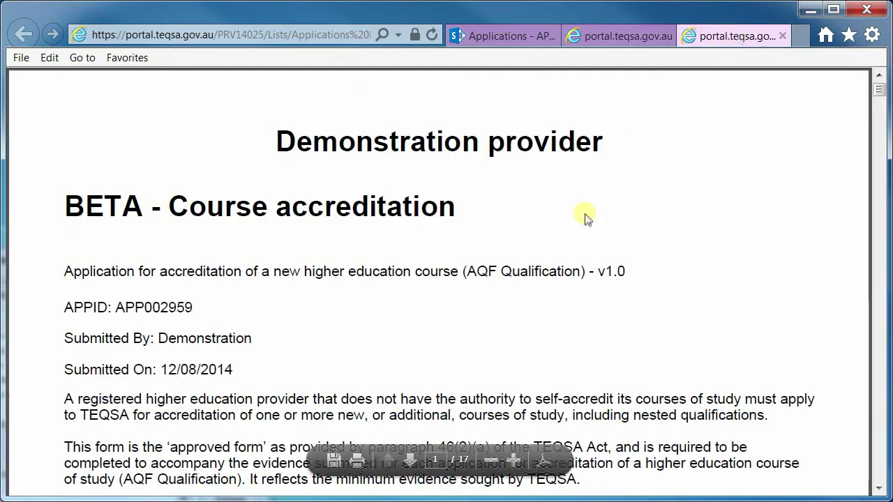
pyautogui.scroll(-3, 584, 215)
pyautogui.scroll(3, 584, 216)
pyautogui.click(511, 36)
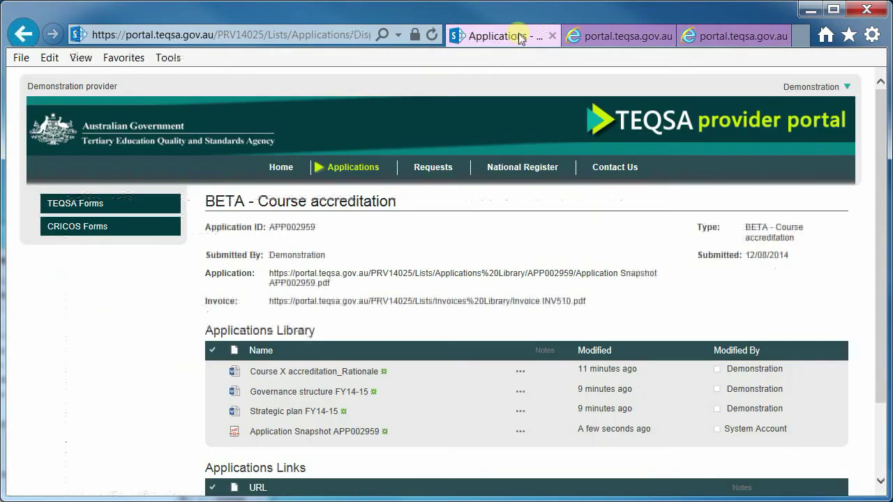
pyautogui.click(279, 168)
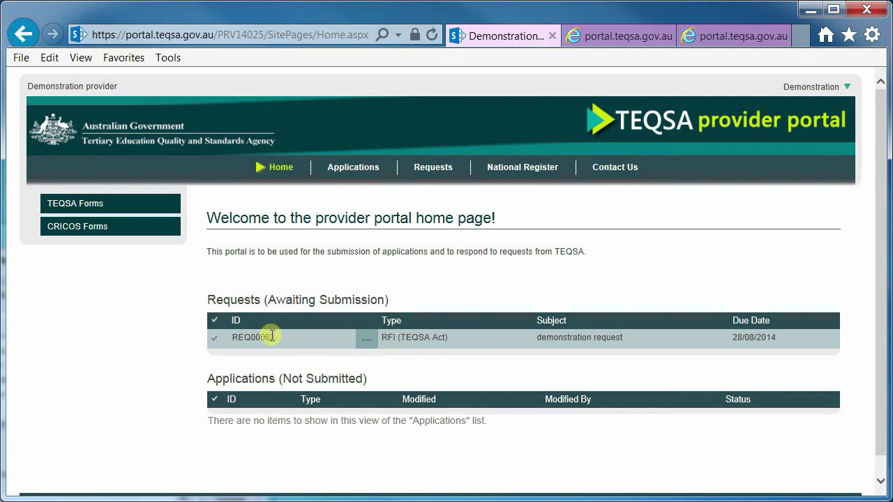
# Step: Open request REQ00062 with Respond to Request
pyautogui.click(215, 340)
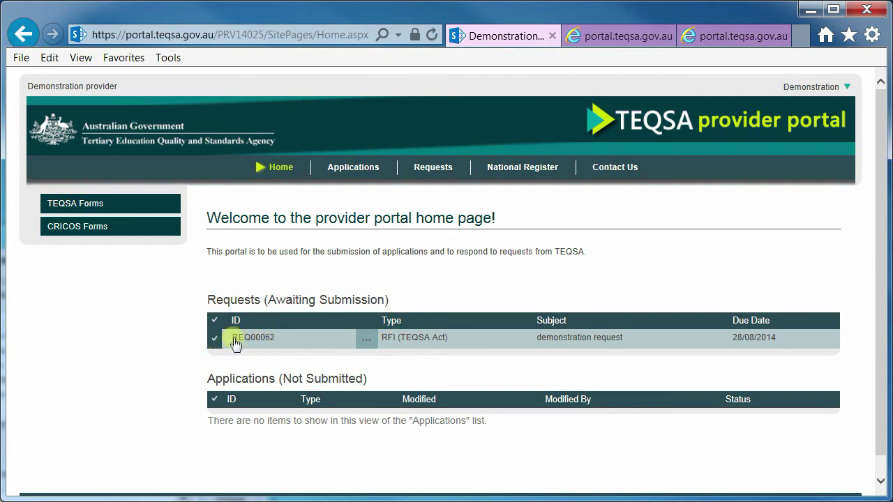
pyautogui.click(367, 341)
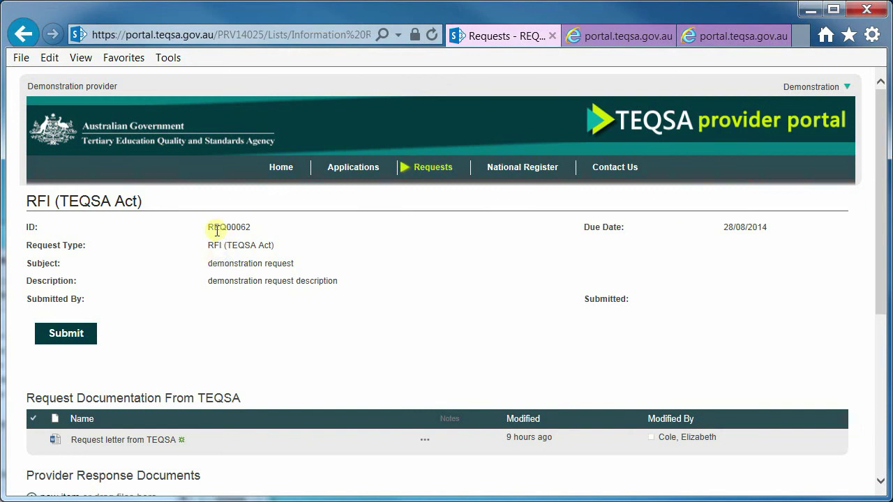
pyautogui.moveTo(214, 231); pyautogui.dragTo(253, 281)
pyautogui.click(213, 259)
pyautogui.scroll(-3, 377, 343)
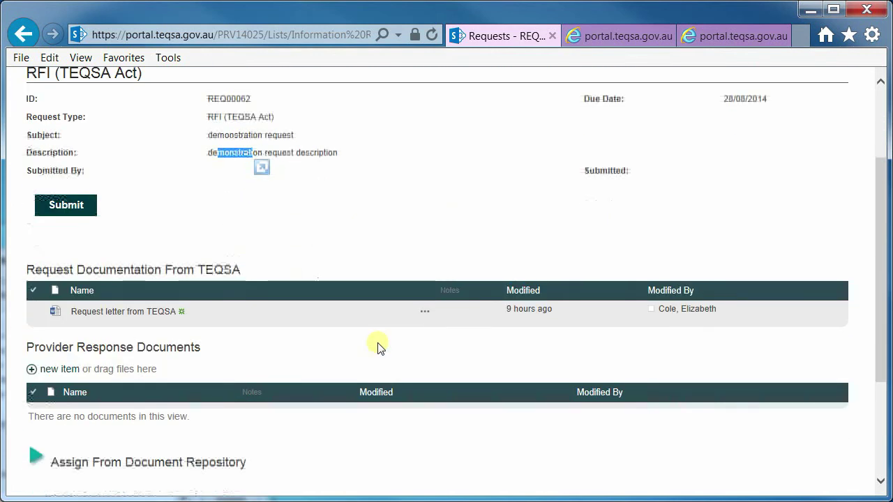
pyautogui.scroll(2, 377, 344)
pyautogui.scroll(-1, 378, 342)
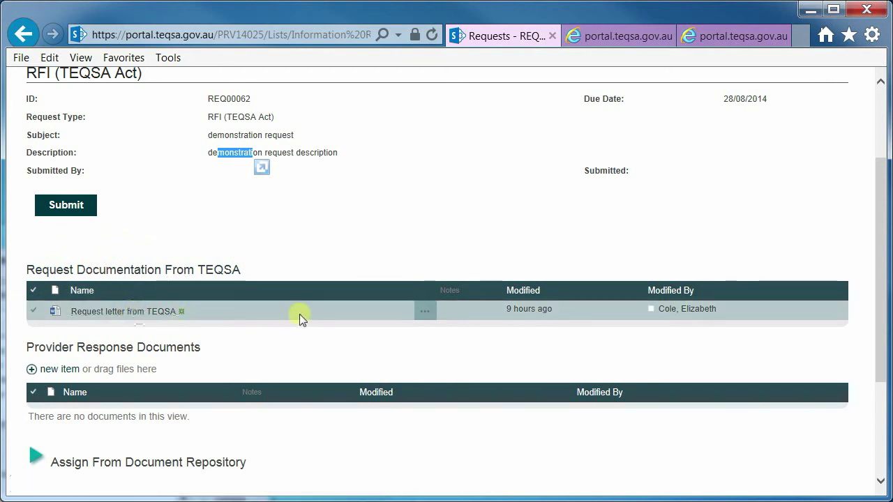
# Step: Inspect the details of the TEQSA request letter
pyautogui.click(425, 313)
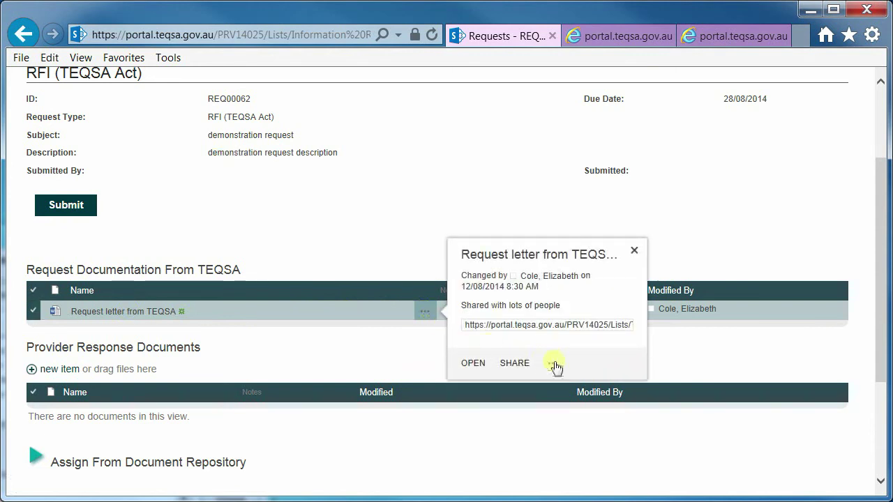
pyautogui.click(553, 363)
pyautogui.click(356, 245)
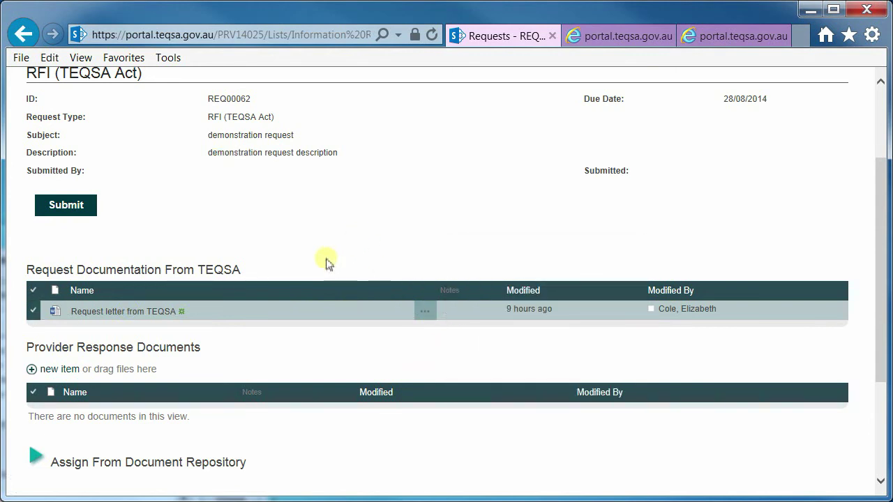
pyautogui.scroll(-3, 314, 272)
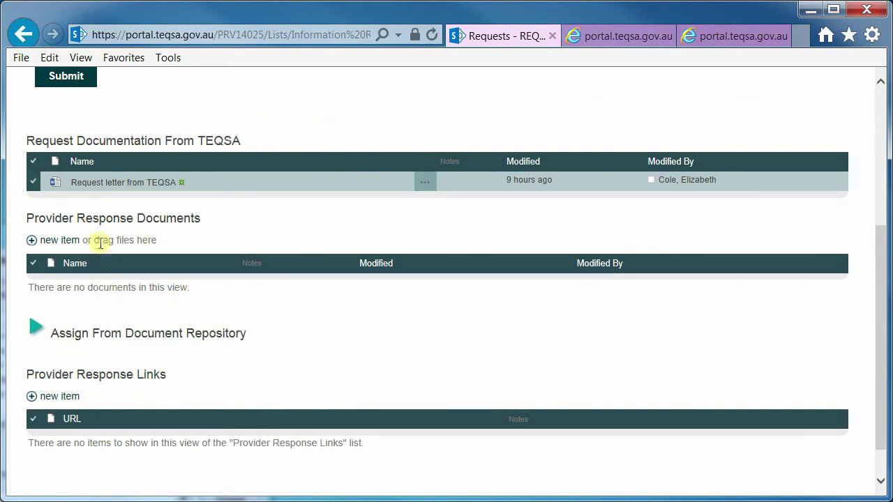
# Step: Upload Strategic plan FY14-15 as a provider response document
pyautogui.click(46, 240)
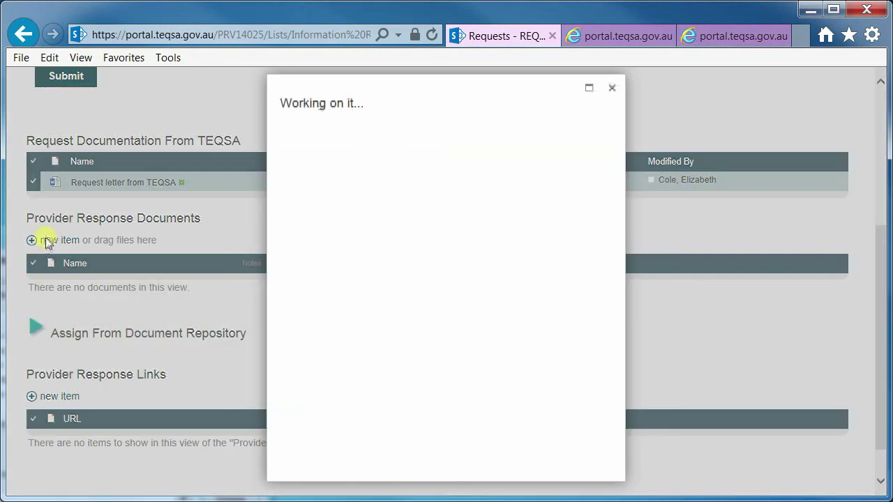
pyautogui.click(589, 243)
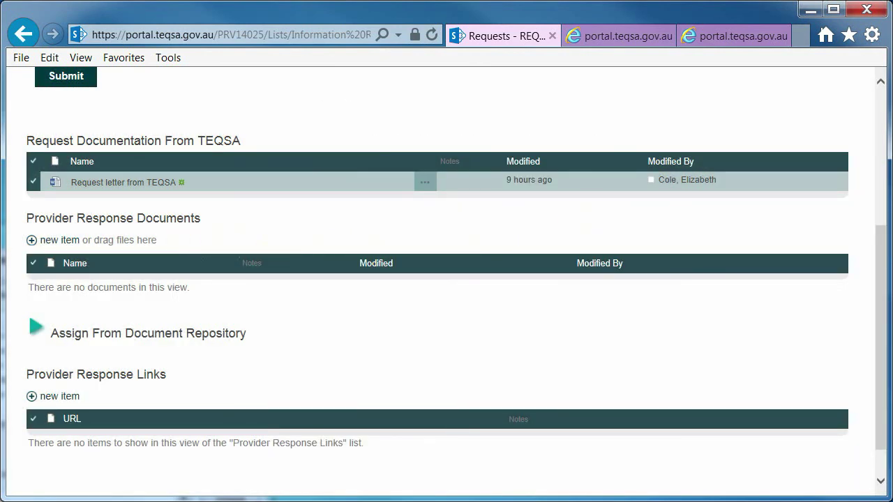
pyautogui.moveTo(892, 264); pyautogui.dragTo(323, 280)
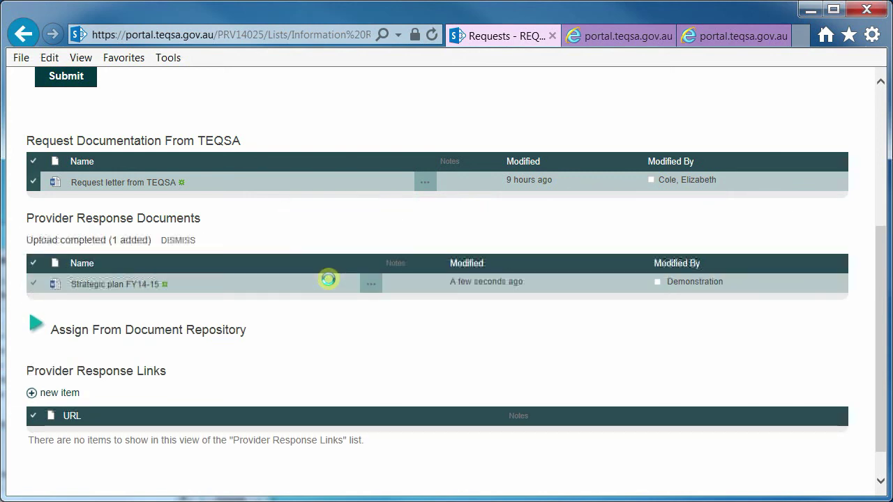
# Step: Delete the Strategic plan FY14-15 response document and confirm the deletion
pyautogui.click(372, 284)
pyautogui.click(495, 337)
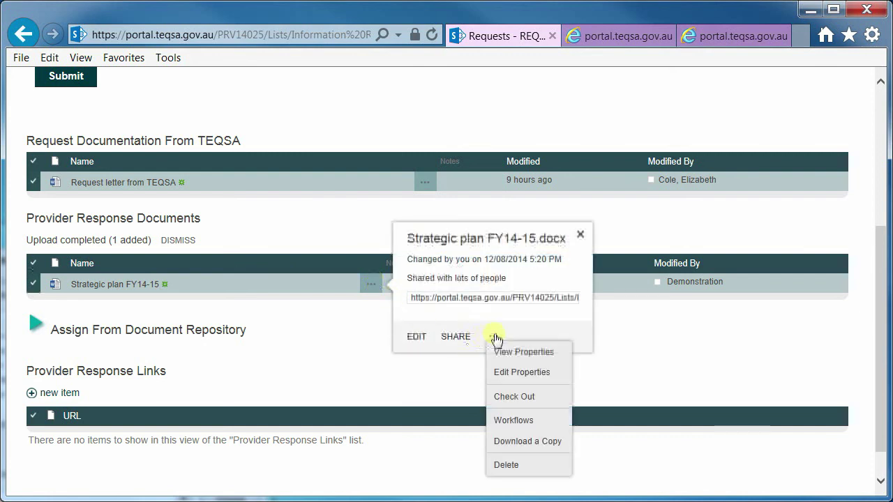
pyautogui.click(528, 467)
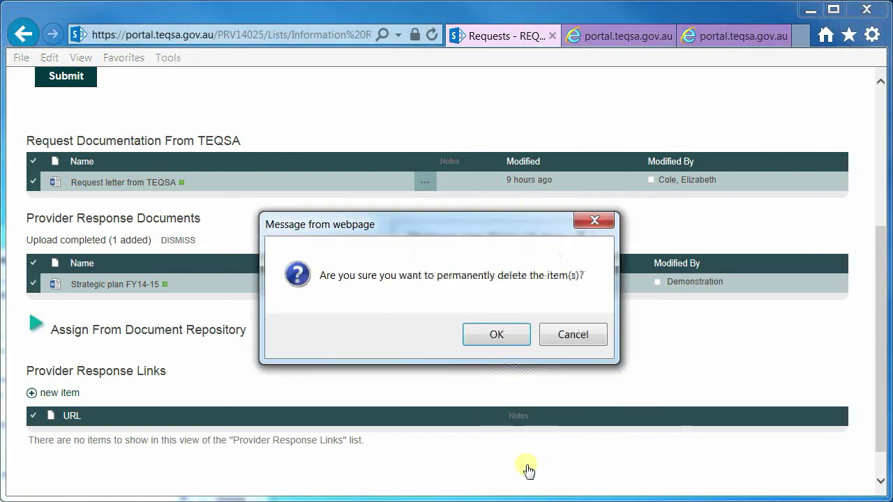
pyautogui.click(492, 337)
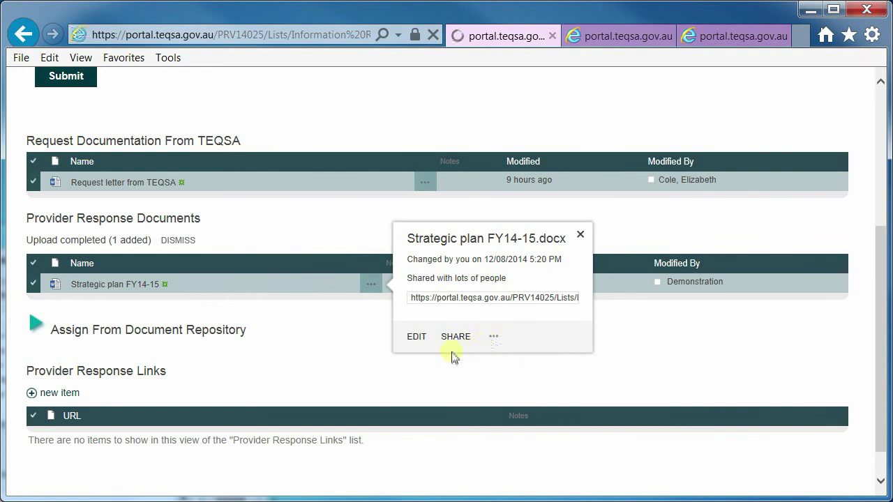
# Step: Assign Strategic plan FY14-15, Governance structure FY14-15 and Course X accreditation_Rationale from the repository
pyautogui.scroll(-3, 273, 383)
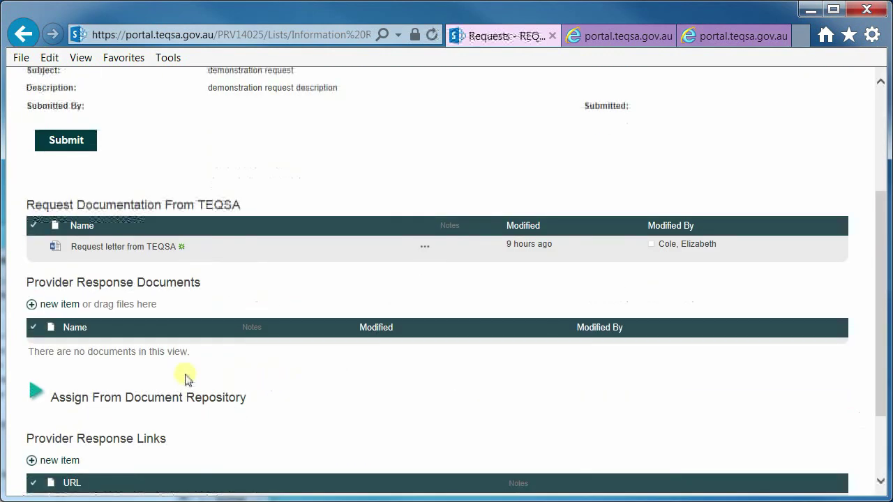
pyautogui.scroll(-1, 77, 355)
pyautogui.click(37, 327)
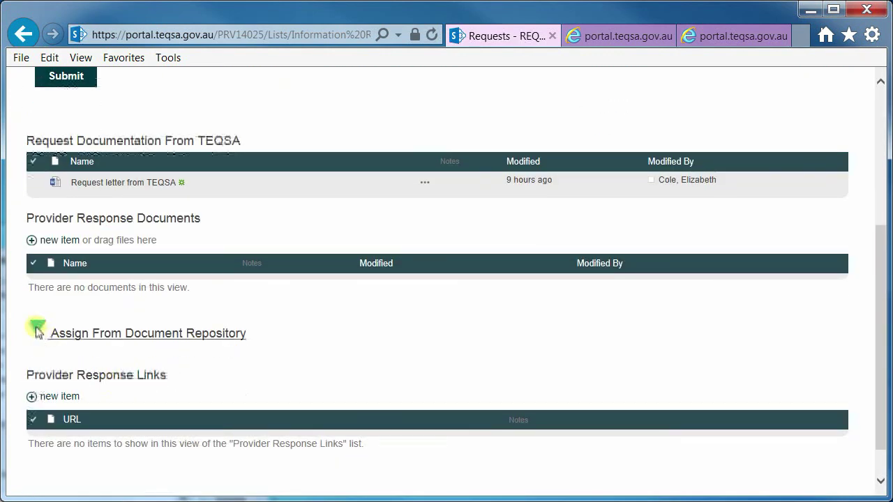
pyautogui.scroll(-2, 309, 344)
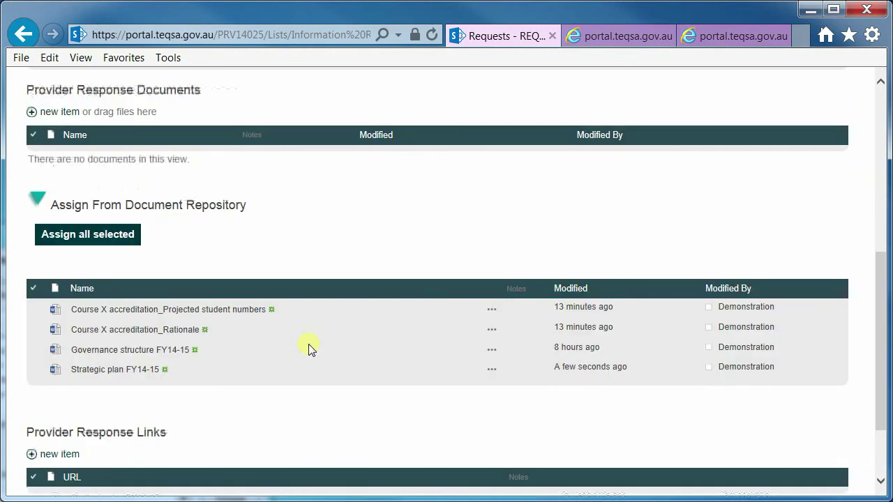
pyautogui.click(32, 368)
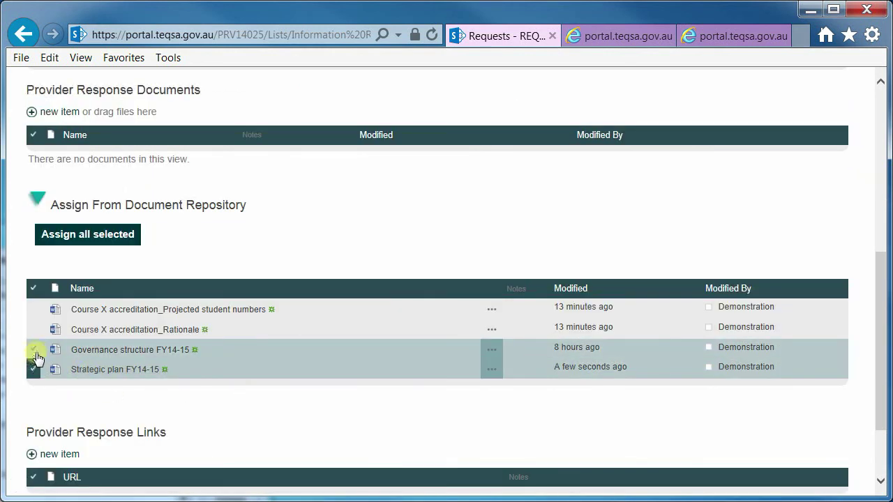
pyautogui.click(34, 350)
pyautogui.click(32, 329)
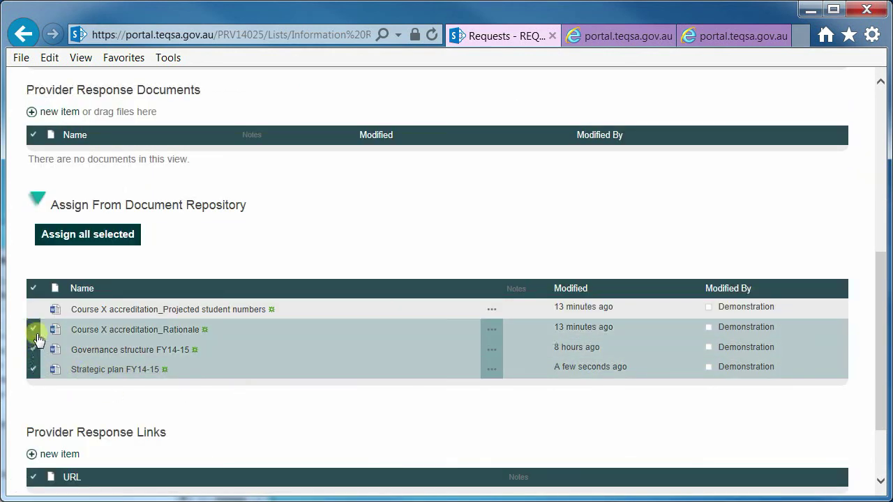
pyautogui.click(79, 237)
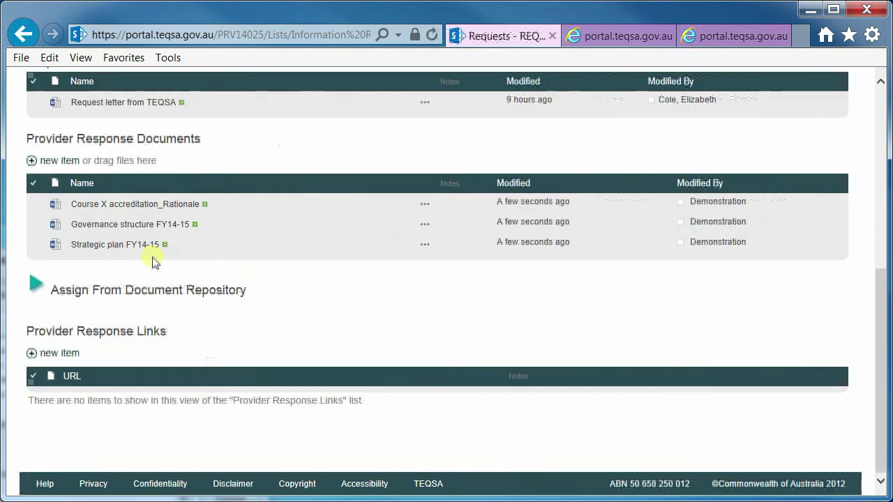
# Step: Review the details of the Projected student numbers and Strategic plan FY14-15 documents
pyautogui.scroll(2, 215, 284)
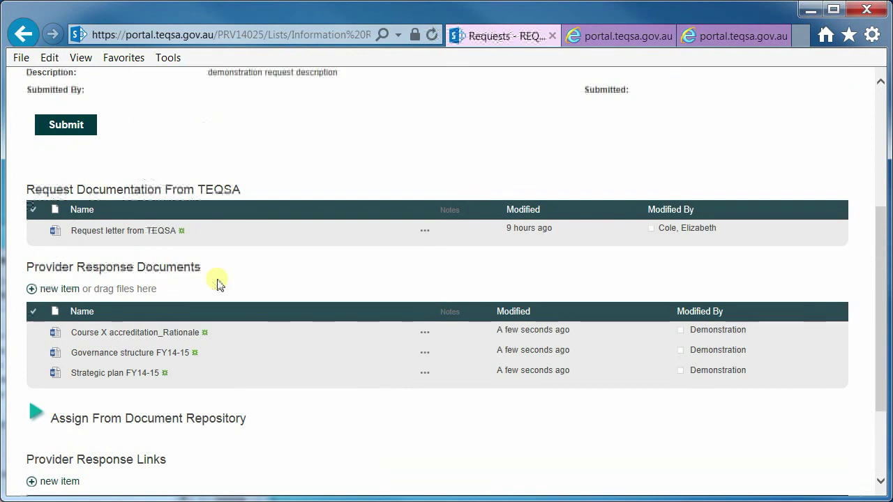
pyautogui.scroll(-2, 217, 283)
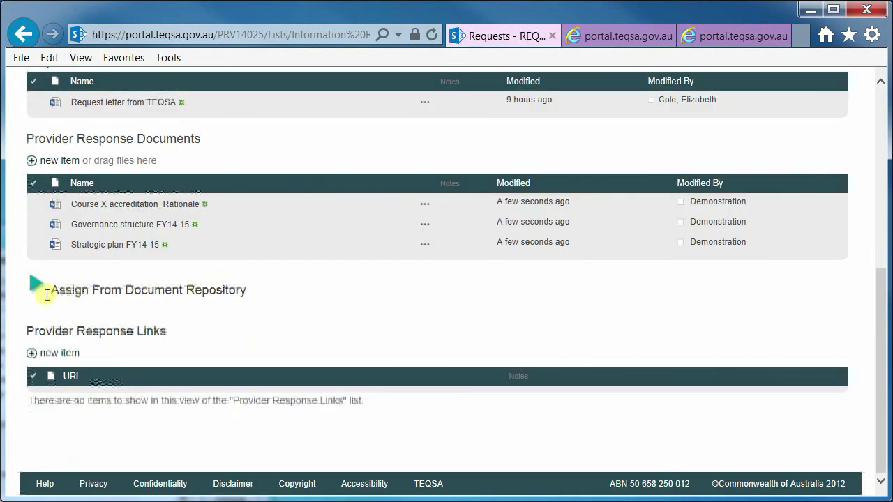
pyautogui.click(46, 291)
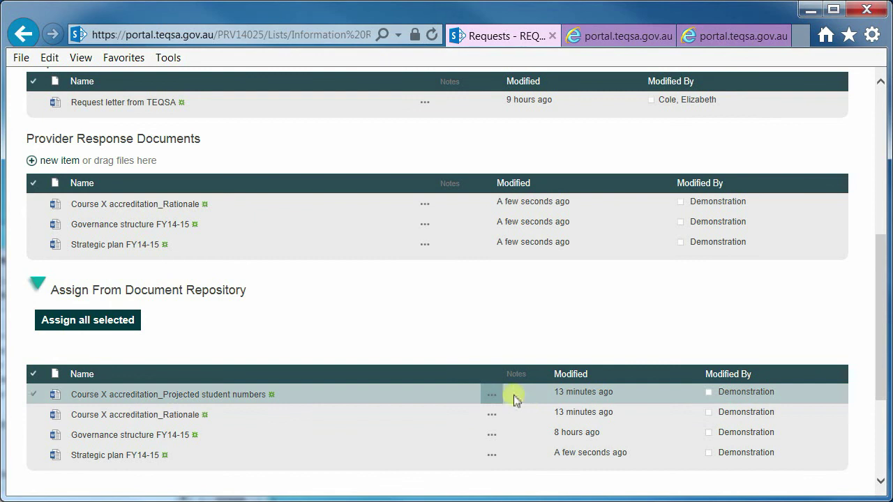
pyautogui.click(492, 395)
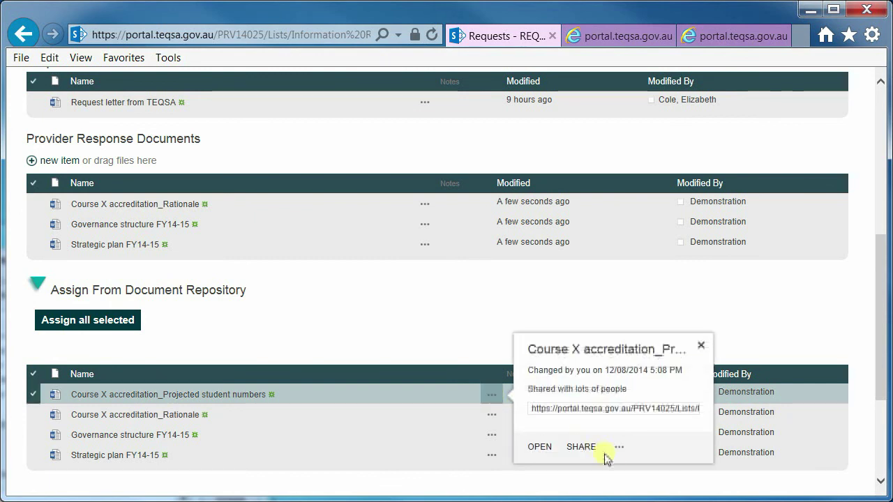
pyautogui.click(474, 335)
pyautogui.click(425, 246)
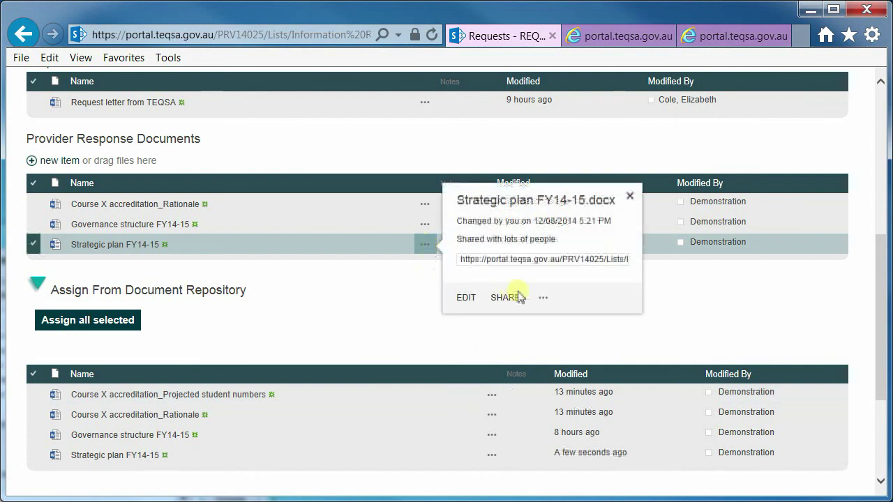
pyautogui.click(543, 298)
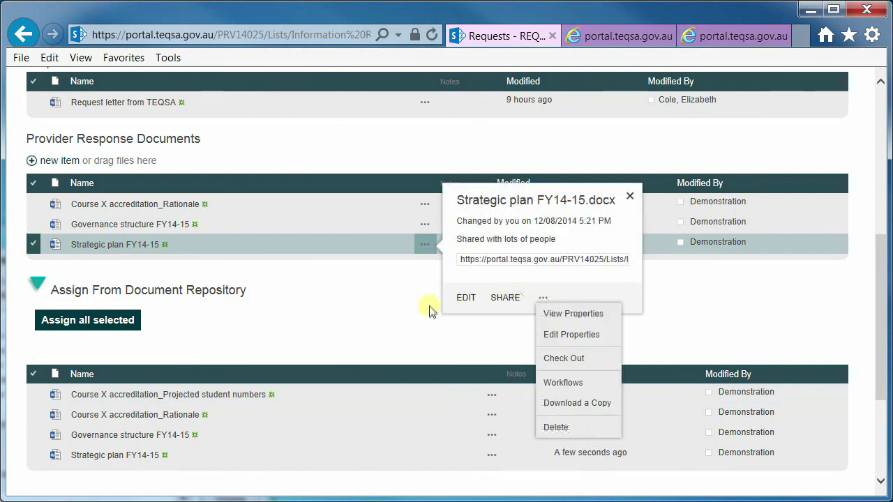
pyautogui.click(409, 307)
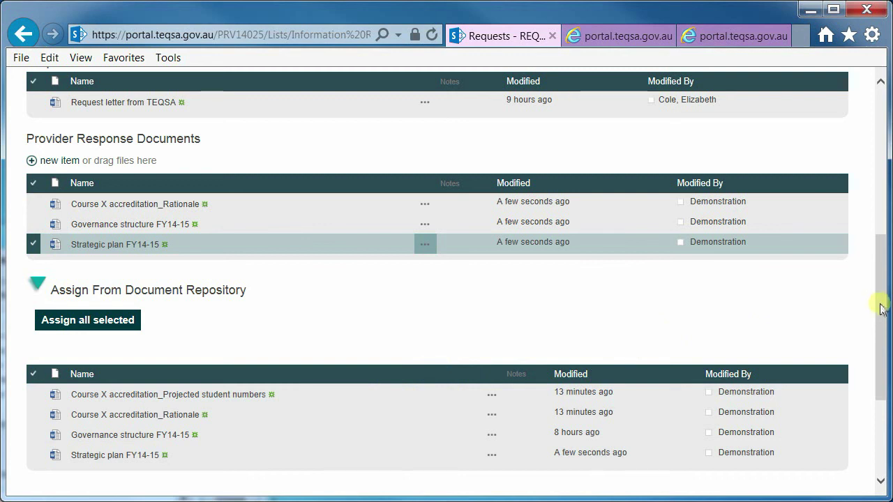
pyautogui.moveTo(880, 309); pyautogui.dragTo(884, 387)
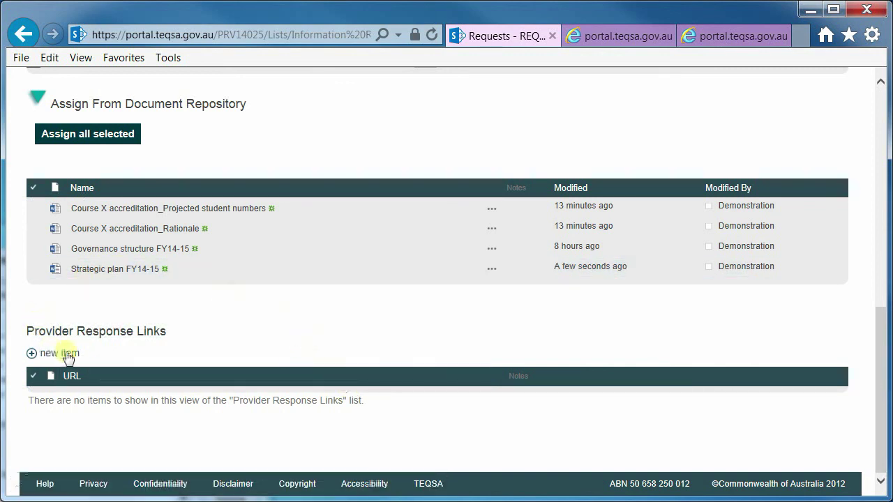
pyautogui.click(56, 355)
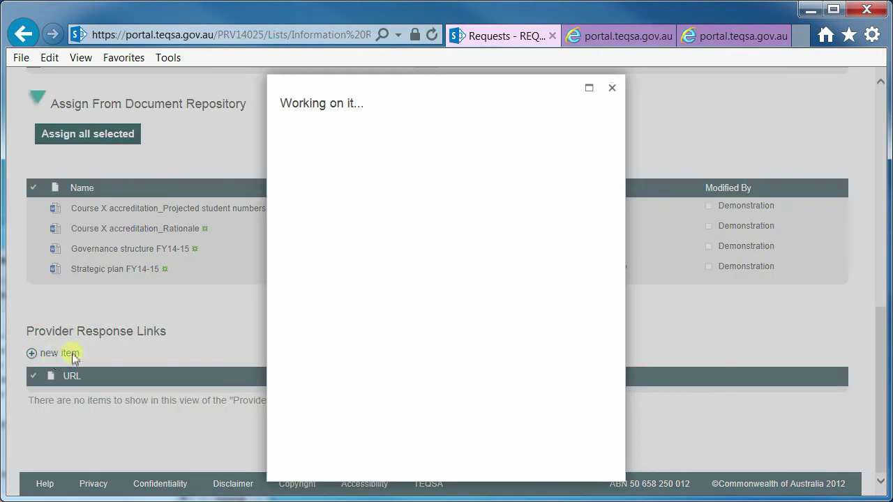
pyautogui.click(443, 181)
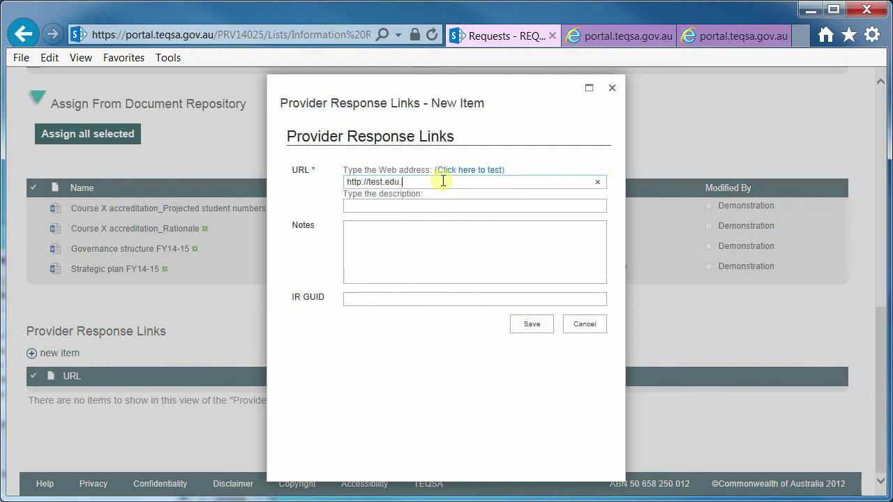
pyautogui.click(531, 324)
pyautogui.moveTo(875, 392); pyautogui.dragTo(879, 201)
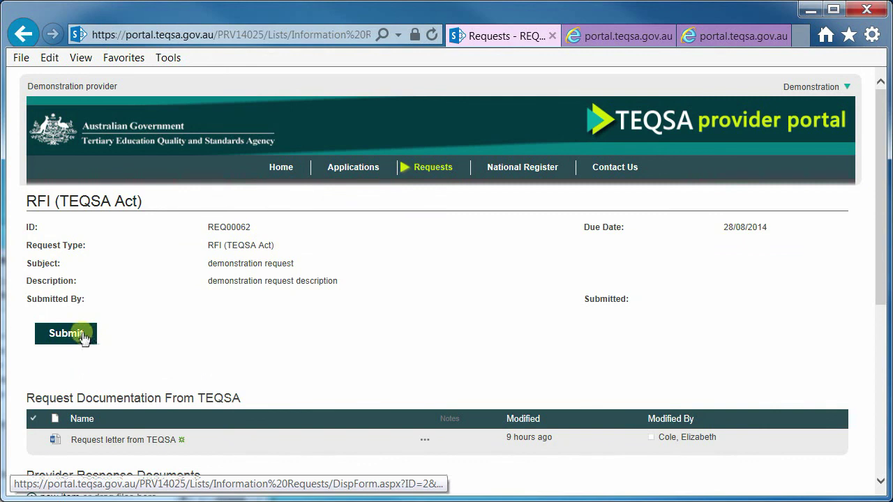
pyautogui.click(84, 338)
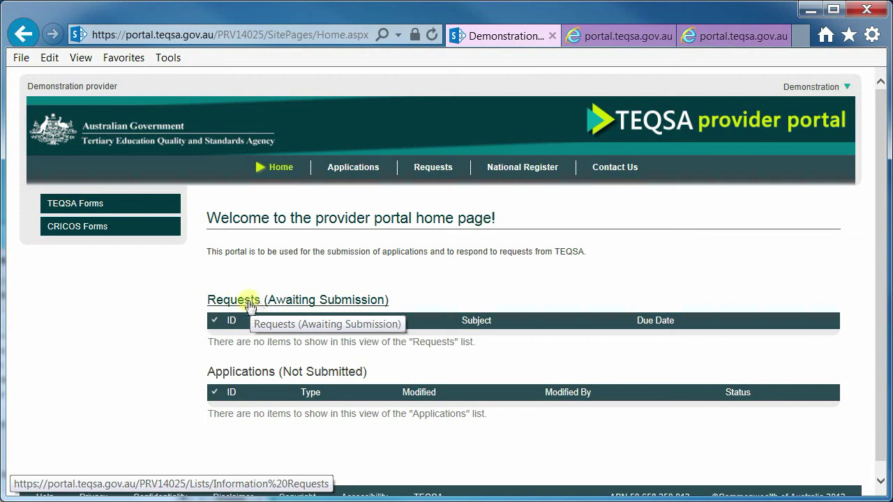
pyautogui.click(430, 172)
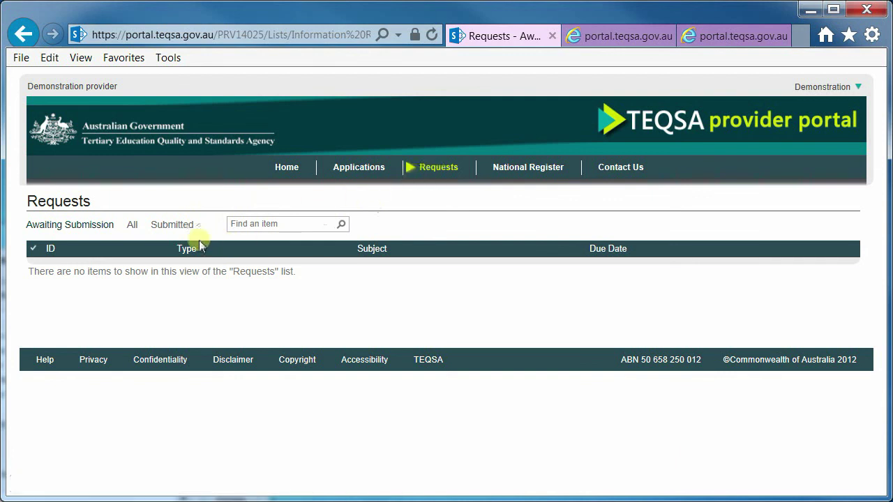
pyautogui.click(173, 225)
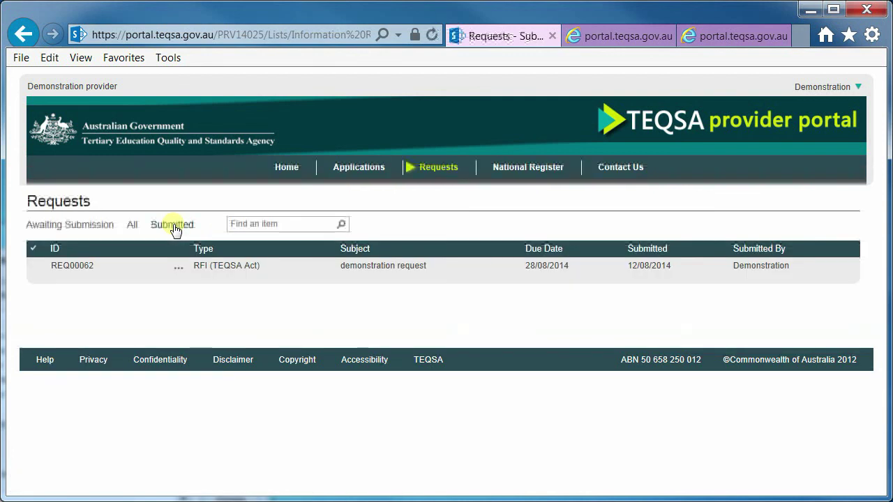
pyautogui.click(179, 271)
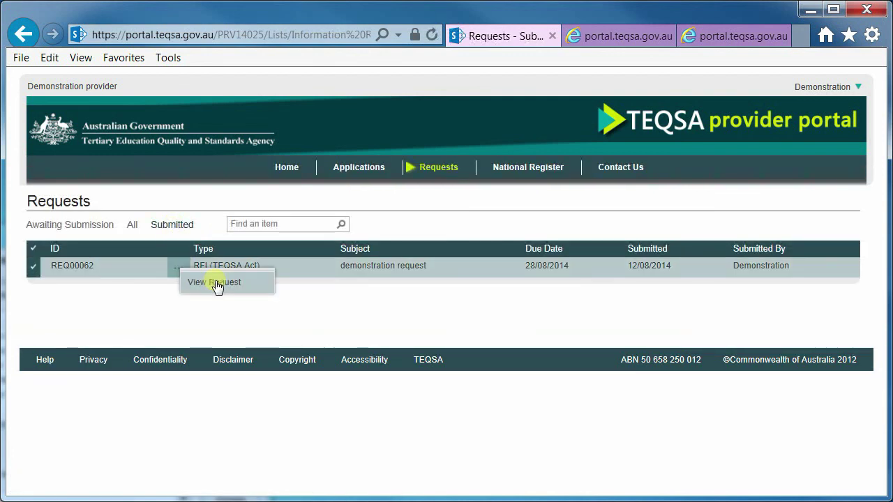
pyautogui.click(215, 283)
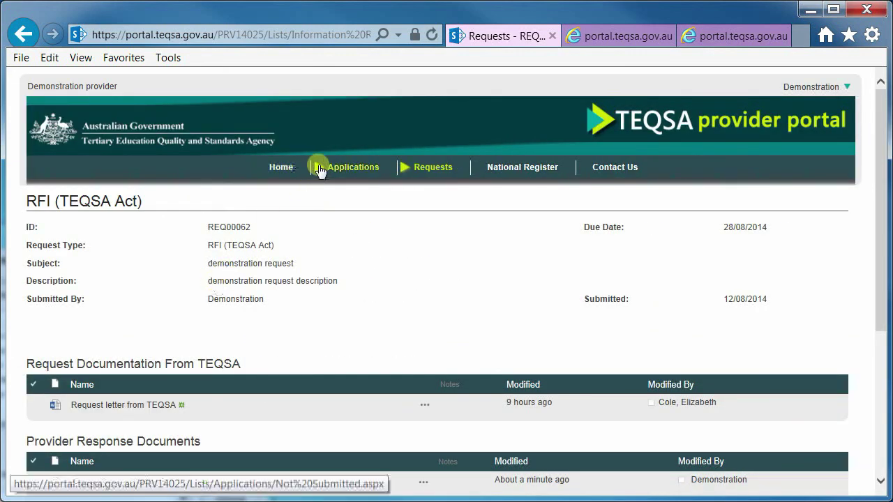
pyautogui.click(320, 169)
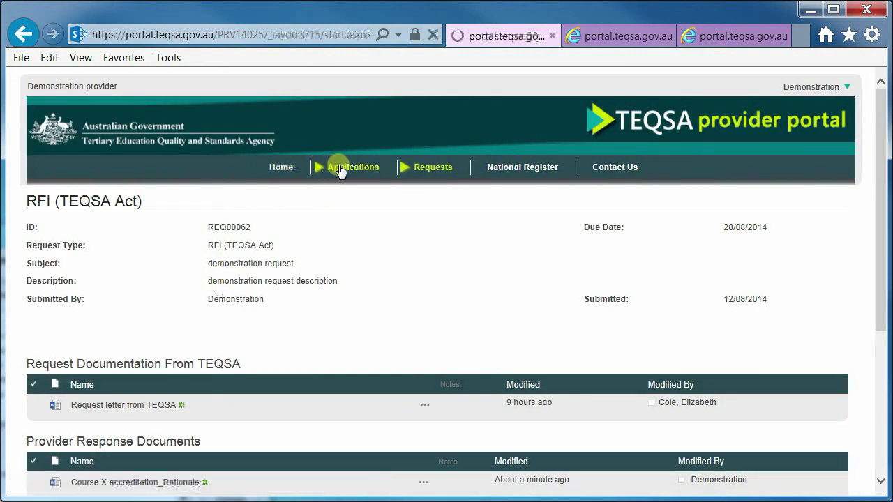
pyautogui.click(286, 169)
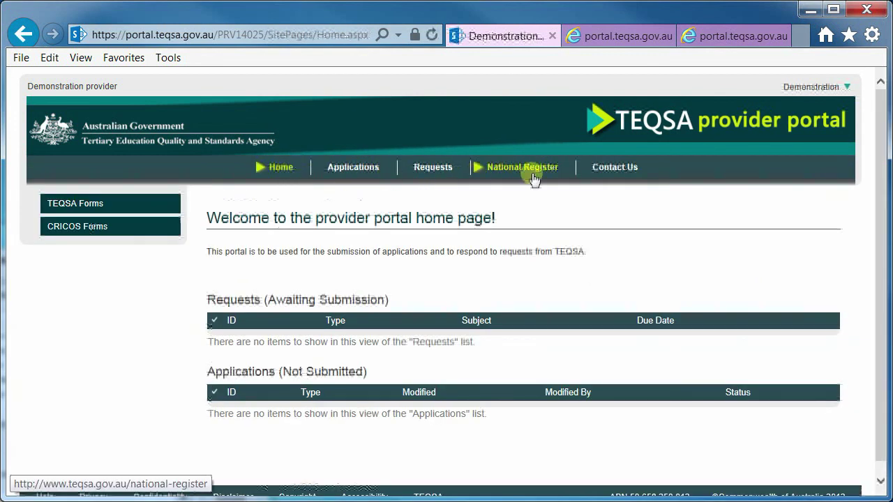
pyautogui.click(844, 89)
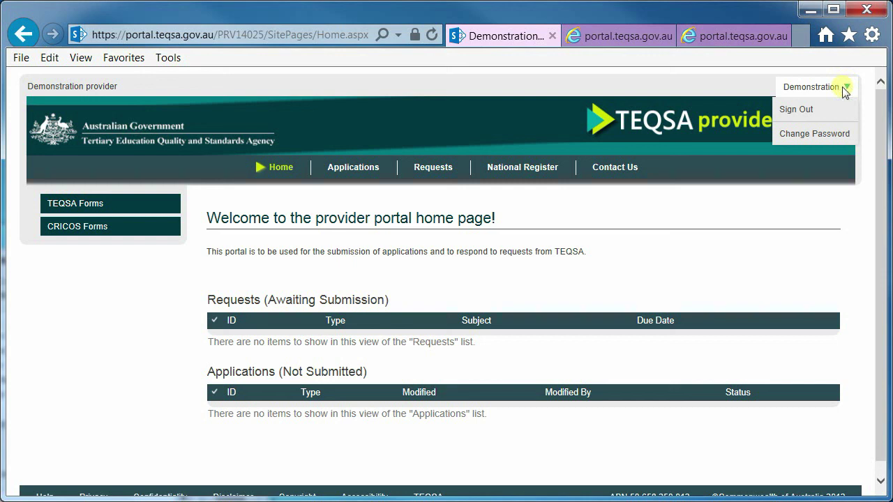
pyautogui.click(666, 237)
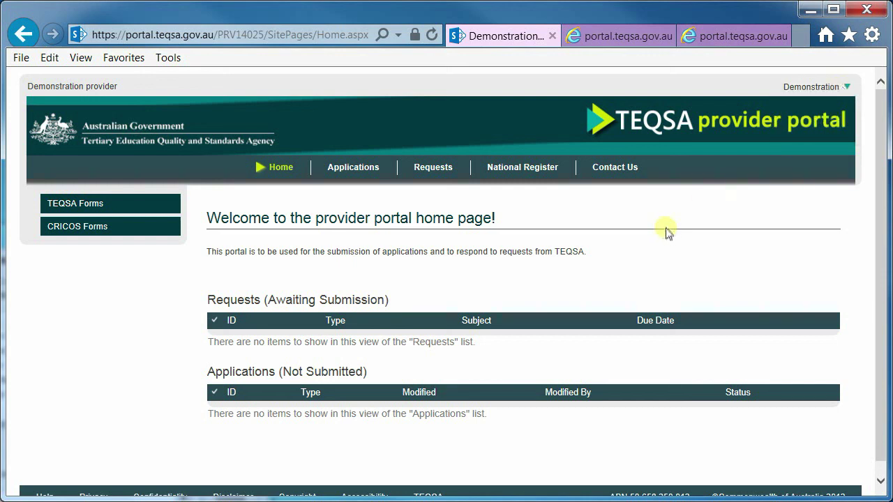